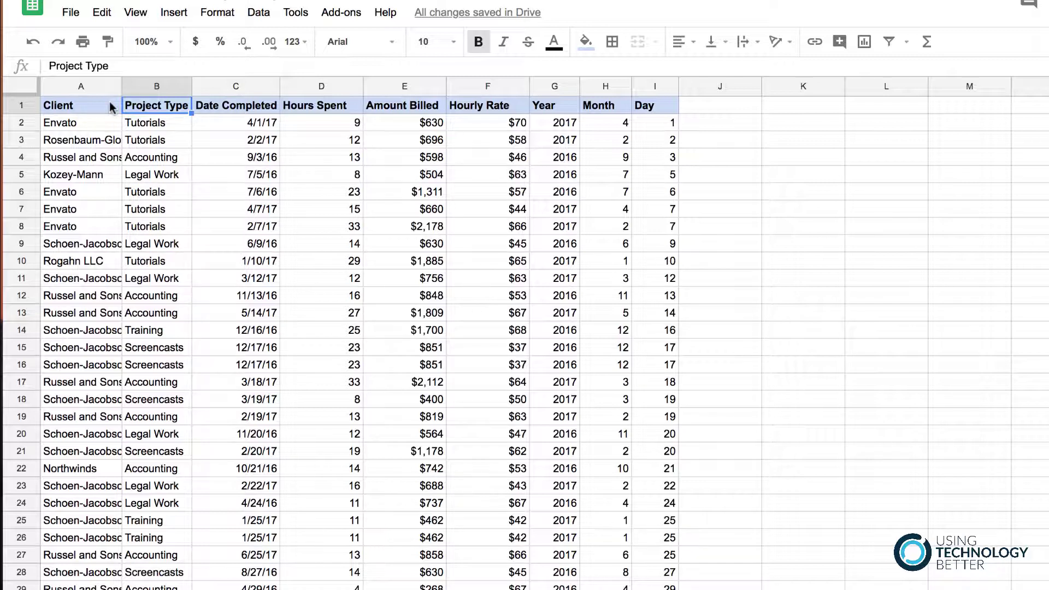
Freeze the first row containing the column headings of the client project data.
{"action": "scroll", "coordinate": [161, 206], "scroll_direction": "down", "scroll_amount": 5}
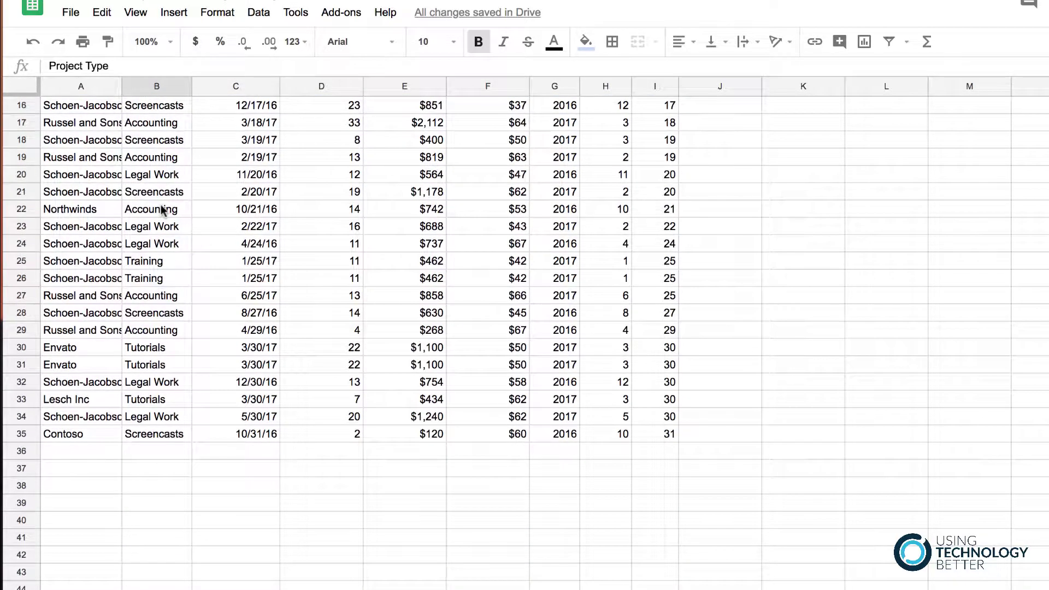
{"action": "scroll", "coordinate": [162, 208], "scroll_direction": "up", "scroll_amount": 1}
{"action": "scroll", "coordinate": [162, 209], "scroll_direction": "up", "scroll_amount": 2}
{"action": "scroll", "coordinate": [160, 206], "scroll_direction": "up", "scroll_amount": 2}
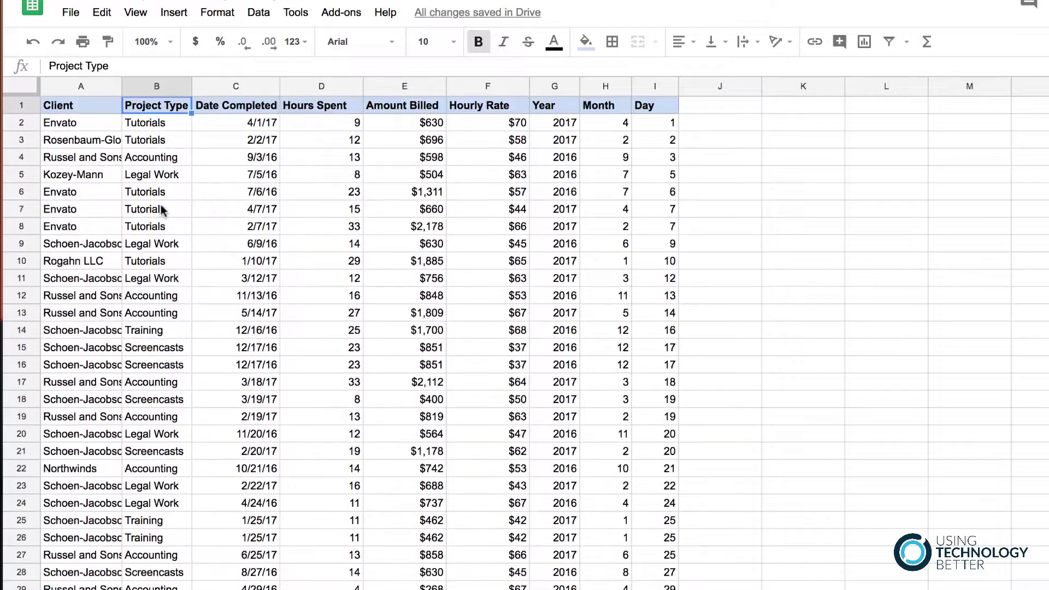
{"action": "scroll", "coordinate": [161, 204], "scroll_direction": "down", "scroll_amount": 1}
{"action": "scroll", "coordinate": [161, 204], "scroll_direction": "up", "scroll_amount": 1}
{"action": "left_click", "coordinate": [73, 103]}
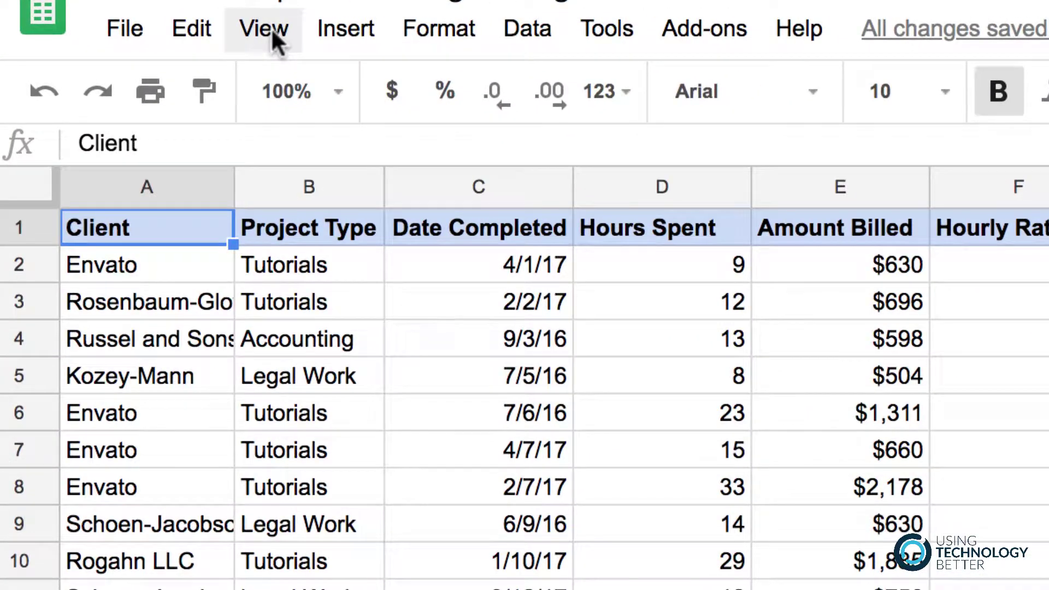
{"action": "left_click", "coordinate": [271, 28]}
{"action": "mouse_move", "coordinate": [307, 96]}
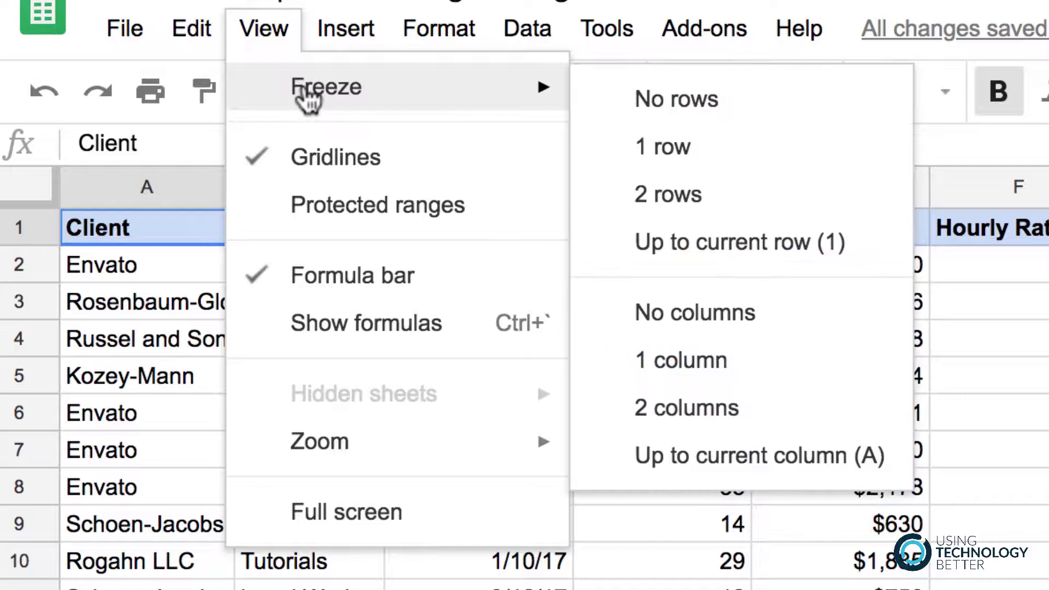
{"action": "left_click", "coordinate": [668, 149]}
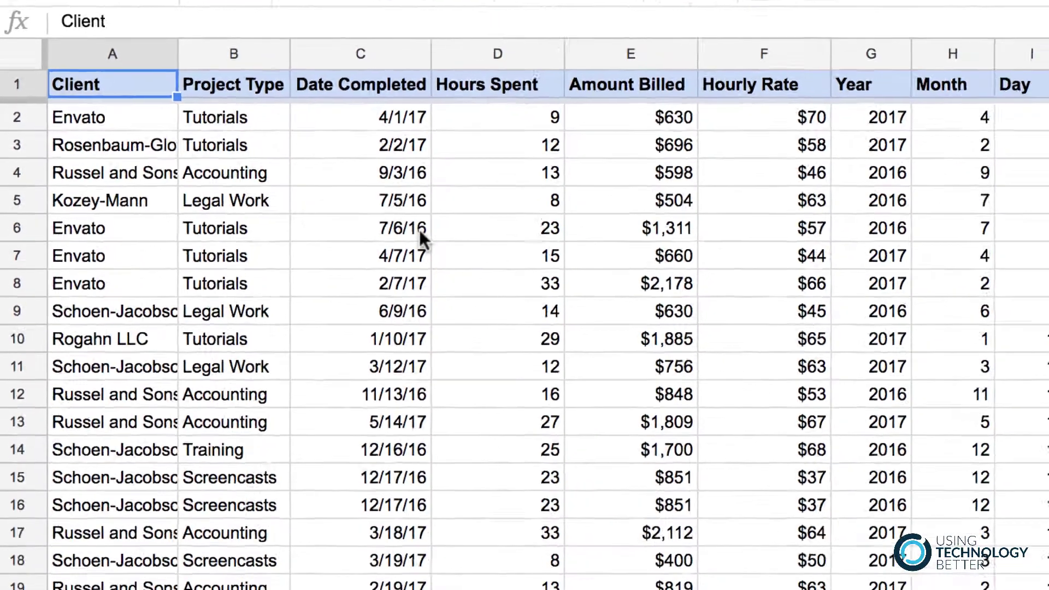
Look through the data vertically and horizontally to examine how the frozen heading row behaves.
{"action": "scroll", "coordinate": [419, 230], "scroll_direction": "down", "scroll_amount": 2}
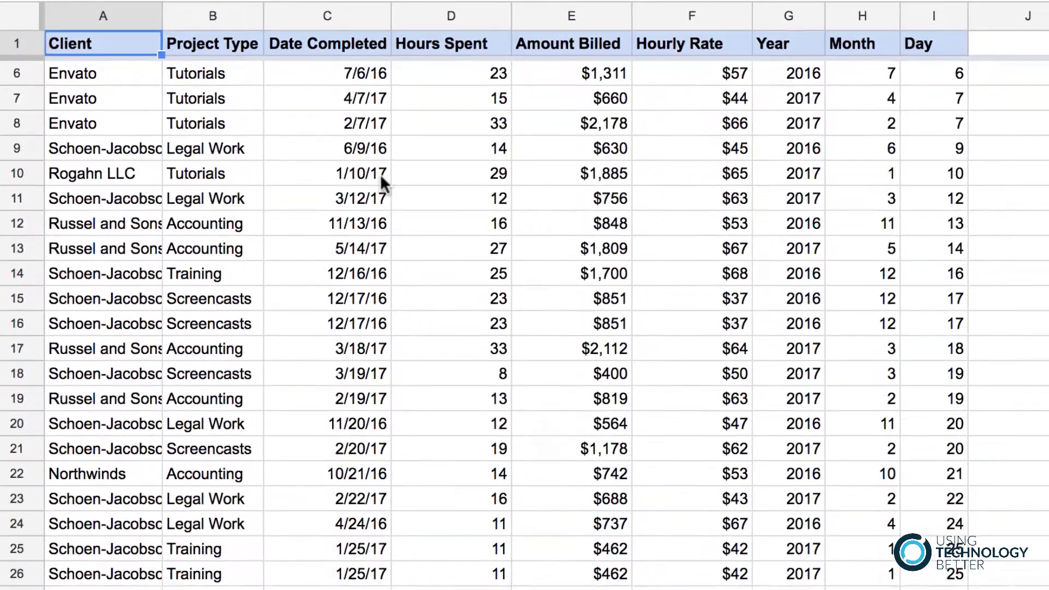
{"action": "scroll", "coordinate": [418, 229], "scroll_direction": "up", "scroll_amount": 2}
{"action": "scroll", "coordinate": [418, 230], "scroll_direction": "down", "scroll_amount": 2}
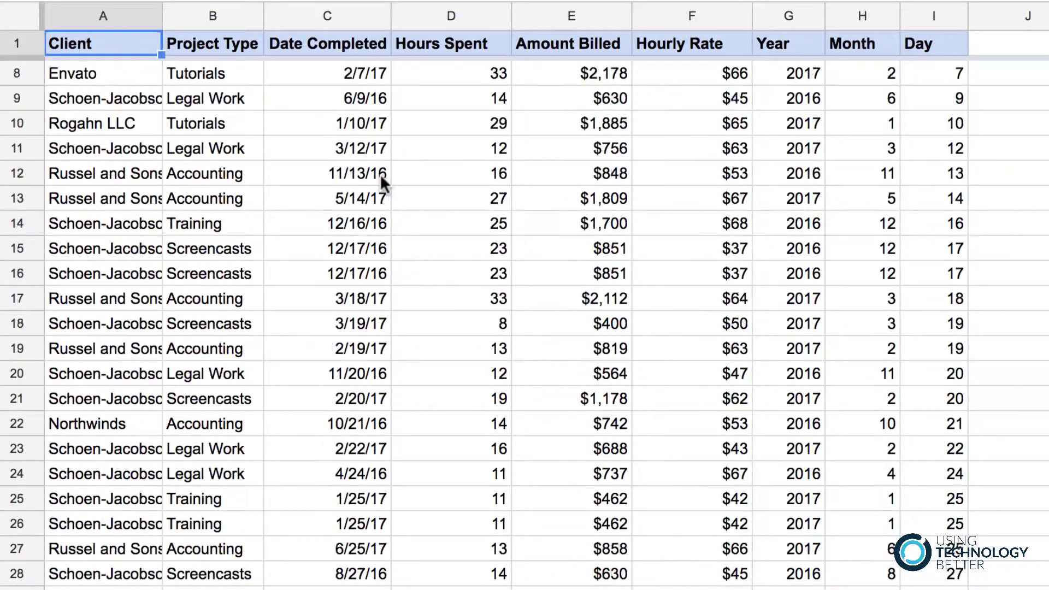
{"action": "scroll", "coordinate": [380, 176], "scroll_direction": "right", "scroll_amount": 1}
{"action": "scroll", "coordinate": [380, 176], "scroll_direction": "up", "scroll_amount": 2}
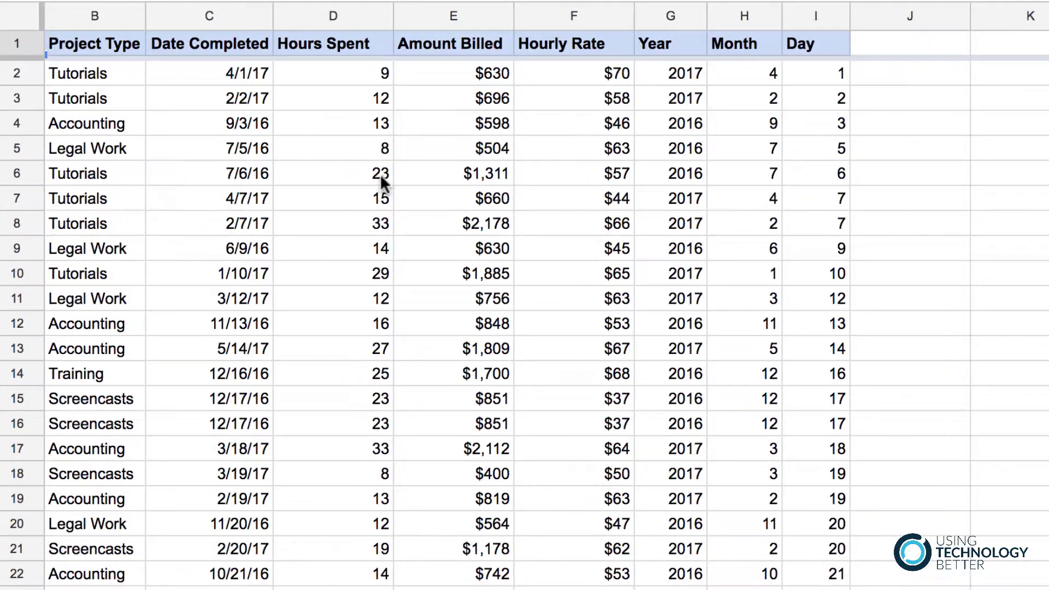
{"action": "scroll", "coordinate": [381, 176], "scroll_direction": "down", "scroll_amount": 2}
{"action": "scroll", "coordinate": [381, 176], "scroll_direction": "left", "scroll_amount": 1}
{"action": "scroll", "coordinate": [381, 174], "scroll_direction": "up", "scroll_amount": 3}
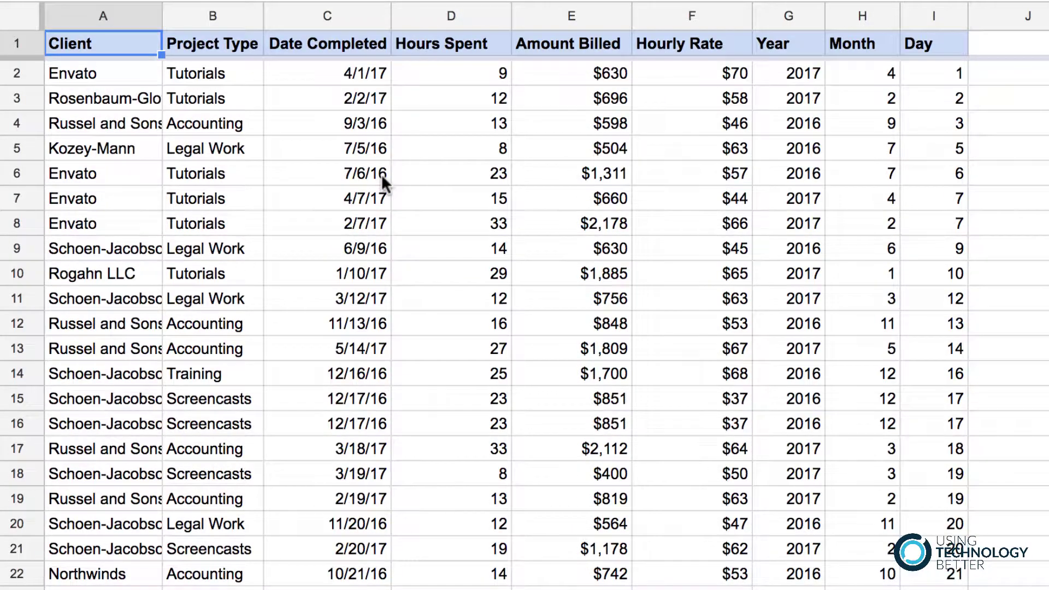
Freeze the rows up to the current row, row 12, and check how the remaining rows scroll beneath them.
{"action": "left_click", "coordinate": [66, 307]}
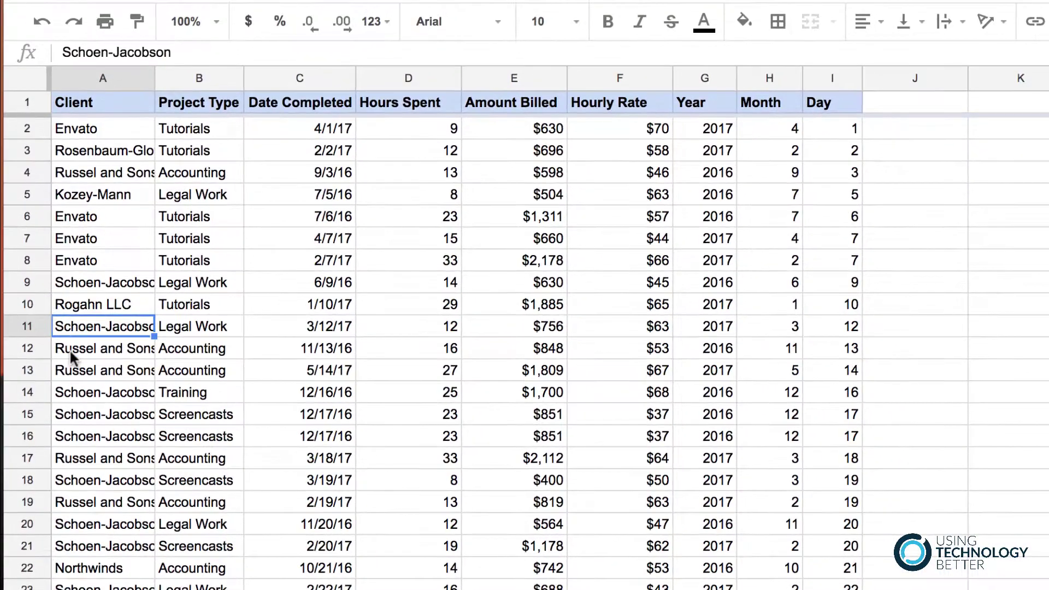
{"action": "left_click", "coordinate": [67, 328]}
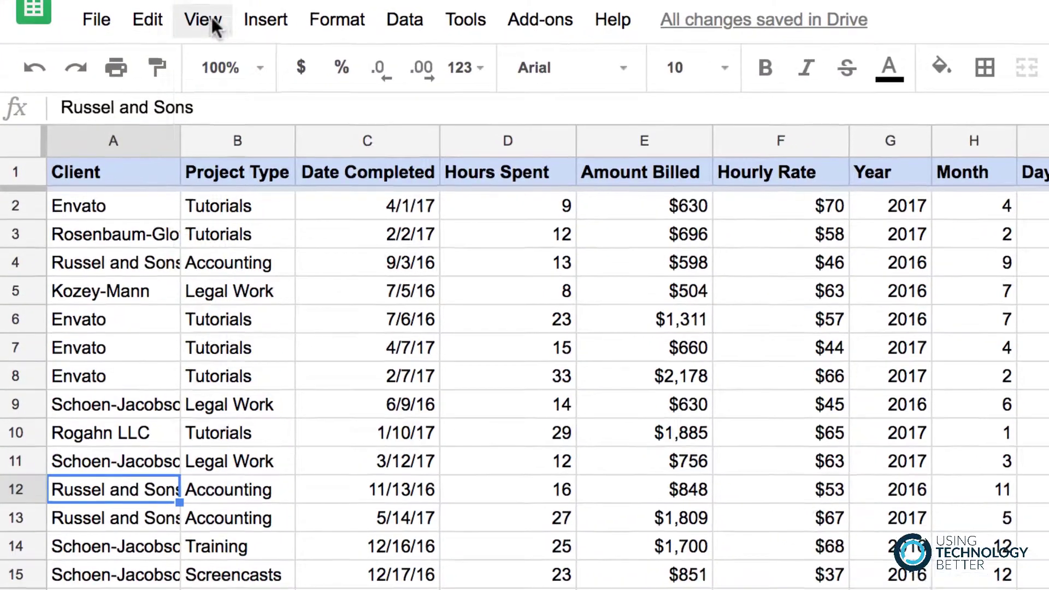
{"action": "left_click", "coordinate": [210, 18]}
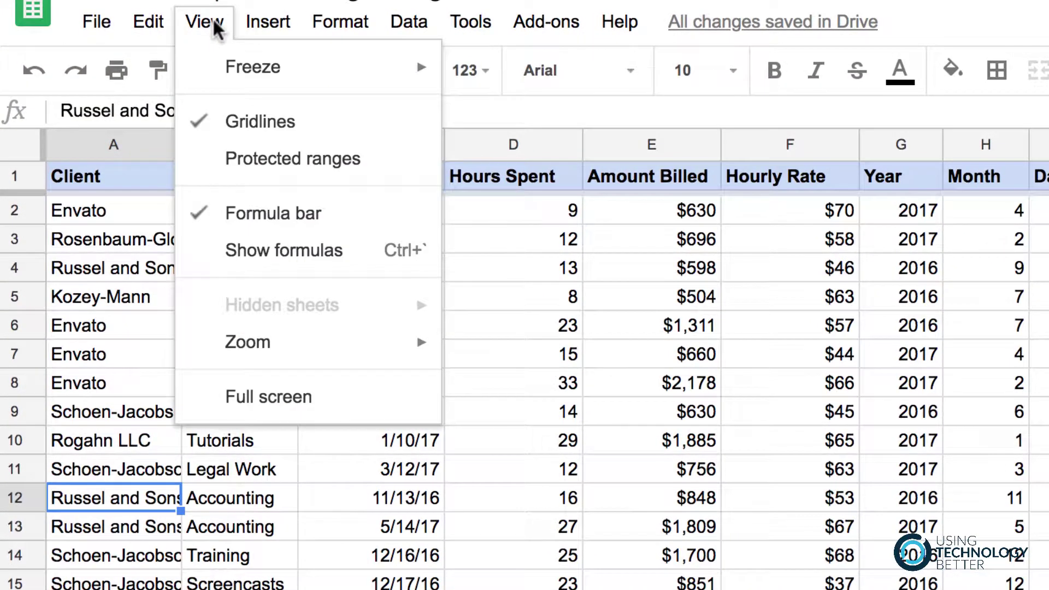
{"action": "mouse_move", "coordinate": [227, 66]}
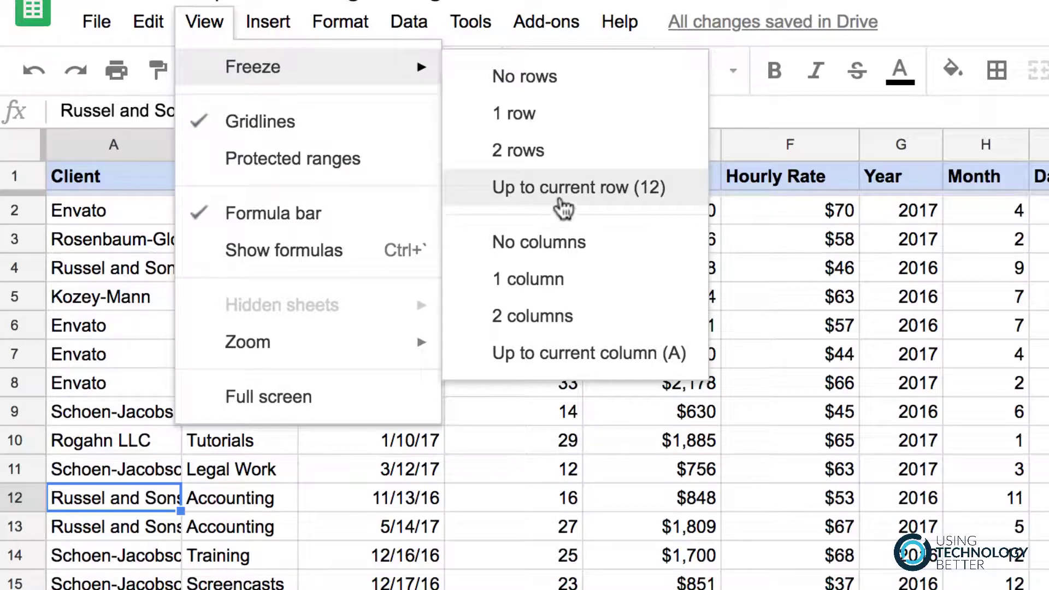
{"action": "left_click", "coordinate": [563, 206]}
{"action": "scroll", "coordinate": [276, 318], "scroll_direction": "down", "scroll_amount": 3}
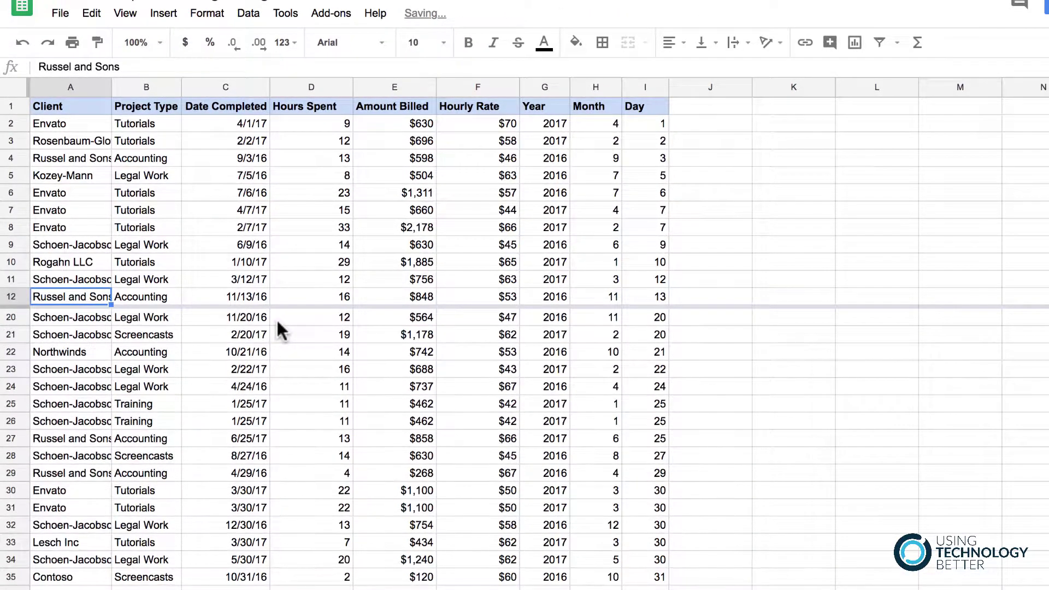
{"action": "scroll", "coordinate": [277, 317], "scroll_direction": "up", "scroll_amount": 3}
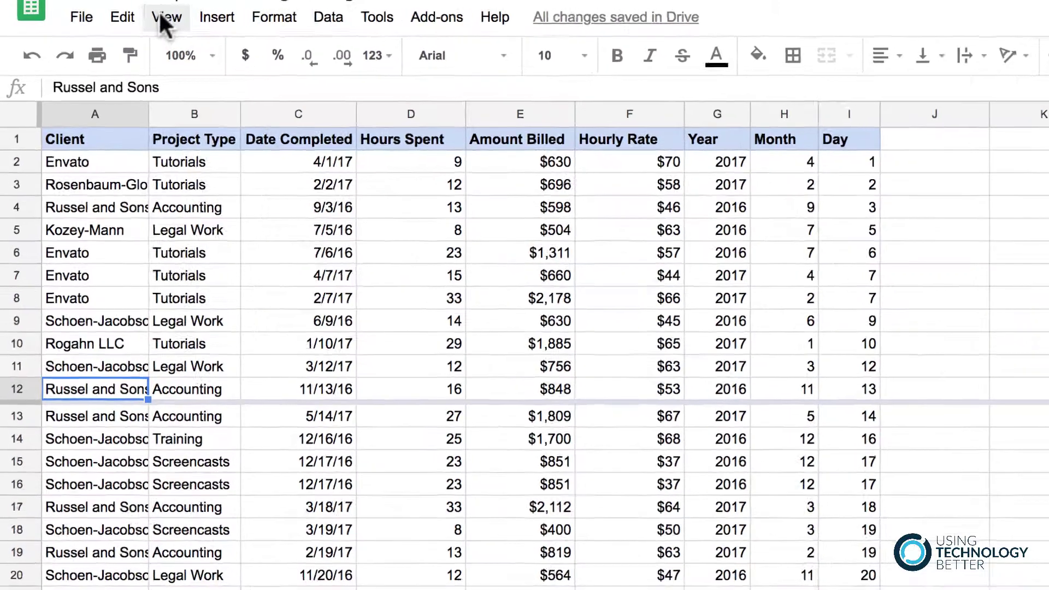
Unfreeze all rows of the sheet.
{"action": "left_click", "coordinate": [125, 13]}
{"action": "mouse_move", "coordinate": [160, 46]}
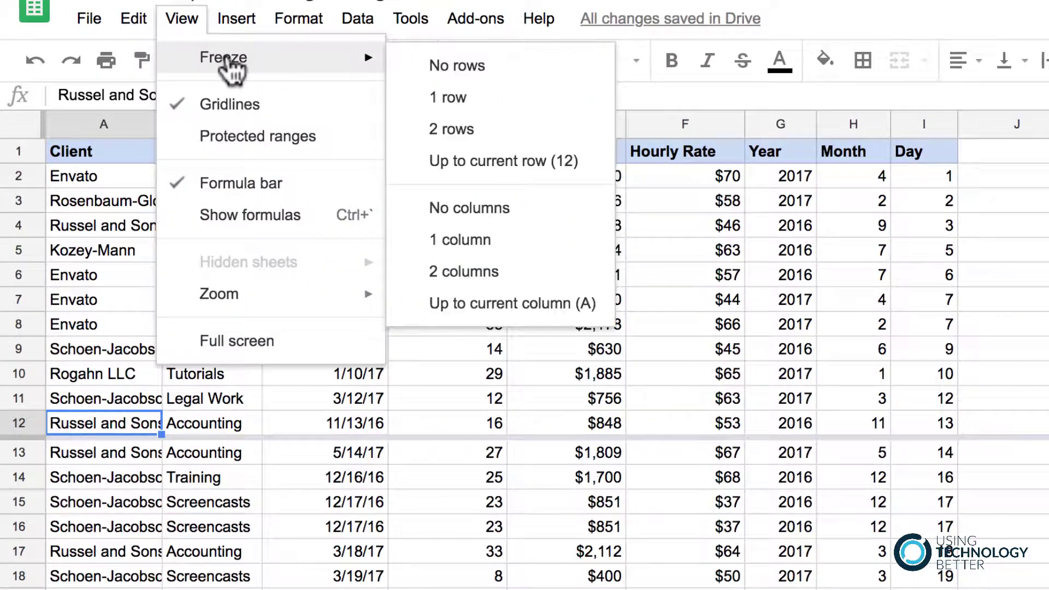
{"action": "left_click", "coordinate": [455, 70]}
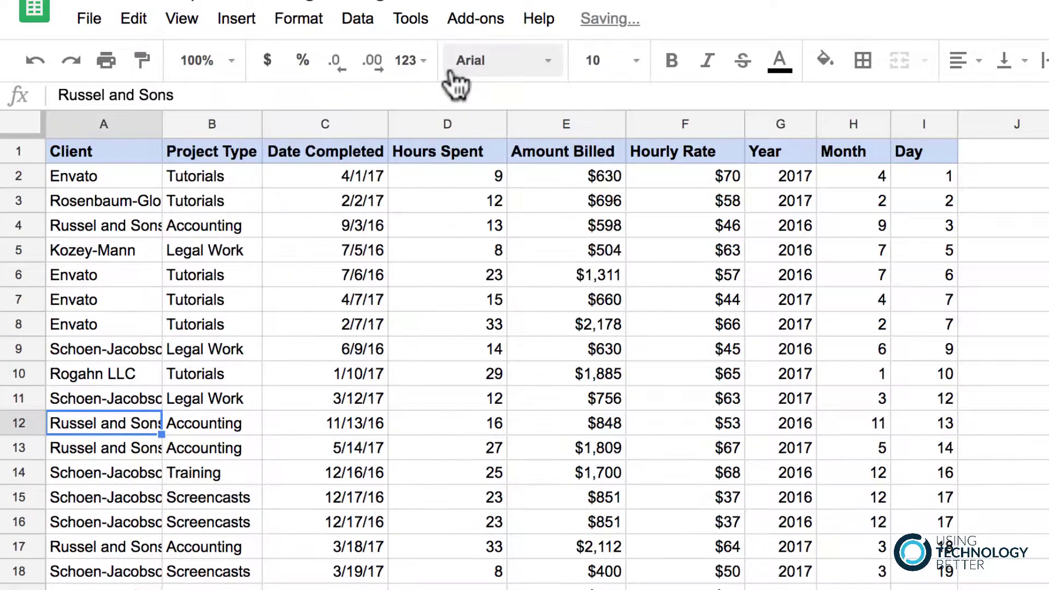
{"action": "left_click", "coordinate": [182, 22]}
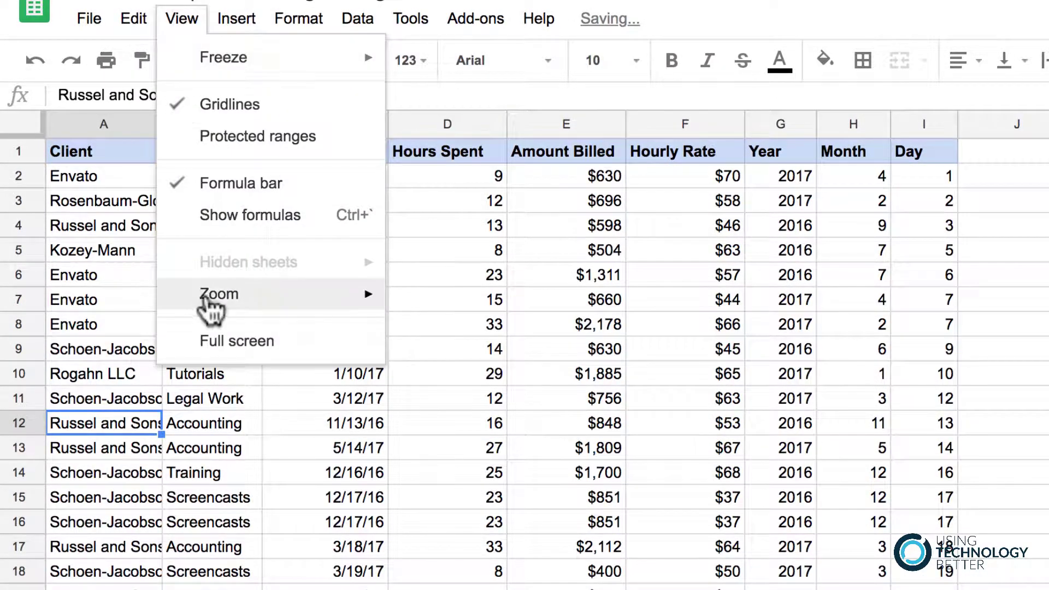
{"action": "mouse_move", "coordinate": [215, 312]}
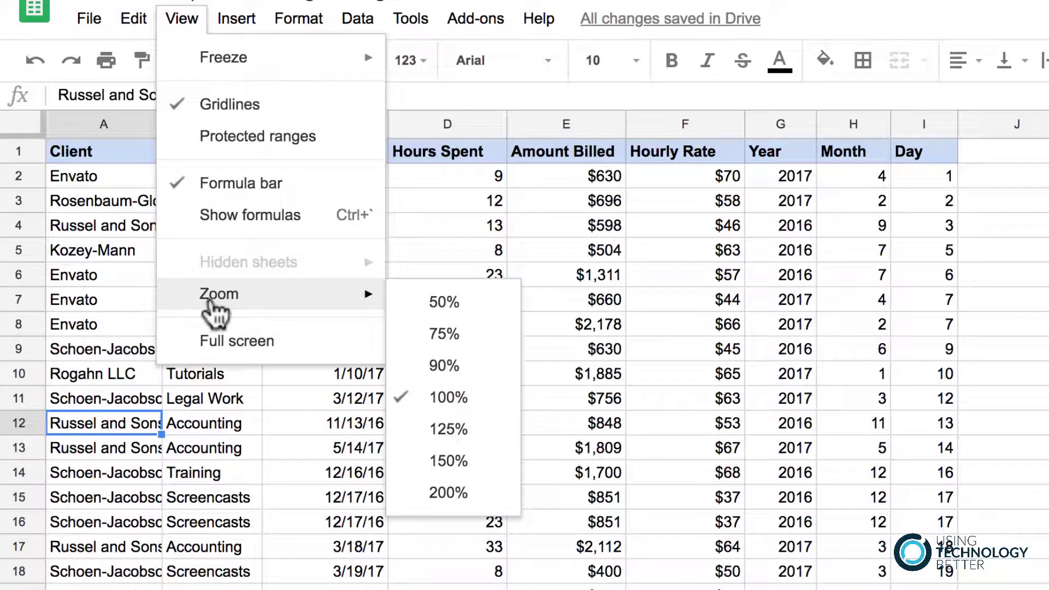
{"action": "left_click", "coordinate": [431, 222]}
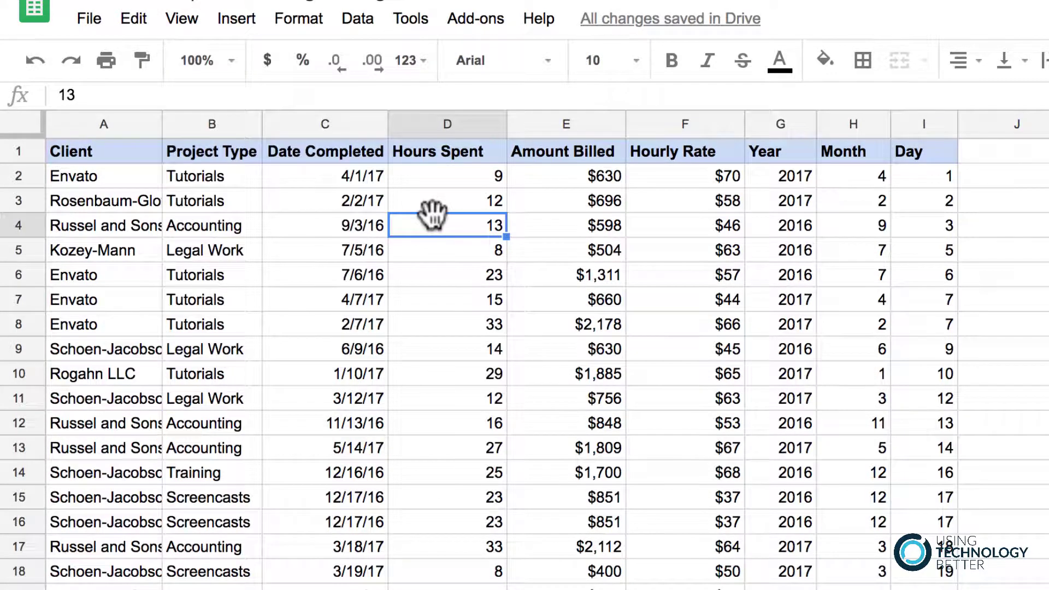
{"action": "left_click", "coordinate": [234, 67]}
{"action": "left_click", "coordinate": [214, 198]}
Sort the range A1:I35 by Project Type from A to Z, treating the first row as a header, and review the order.
{"action": "left_click_drag", "start_coordinate": [84, 149], "coordinate": [929, 589]}
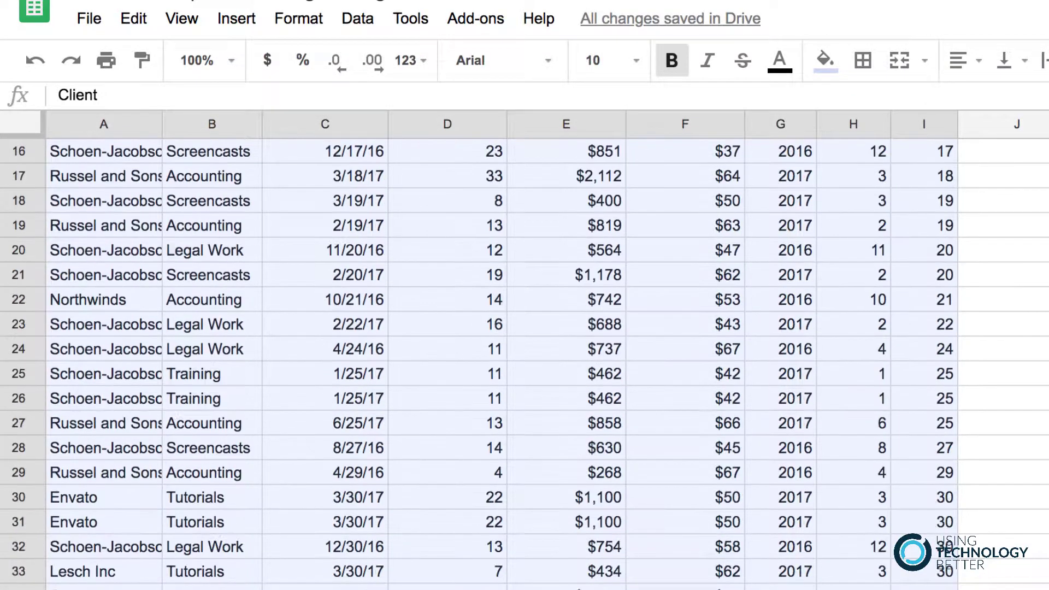
{"action": "scroll", "coordinate": [208, 203], "scroll_direction": "up", "scroll_amount": 5}
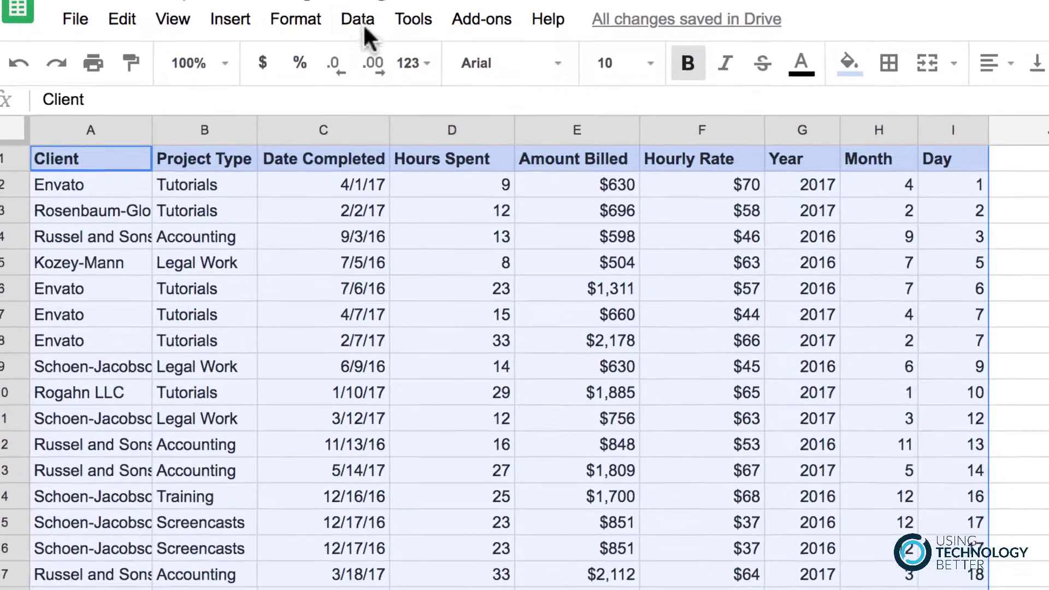
{"action": "left_click", "coordinate": [357, 18]}
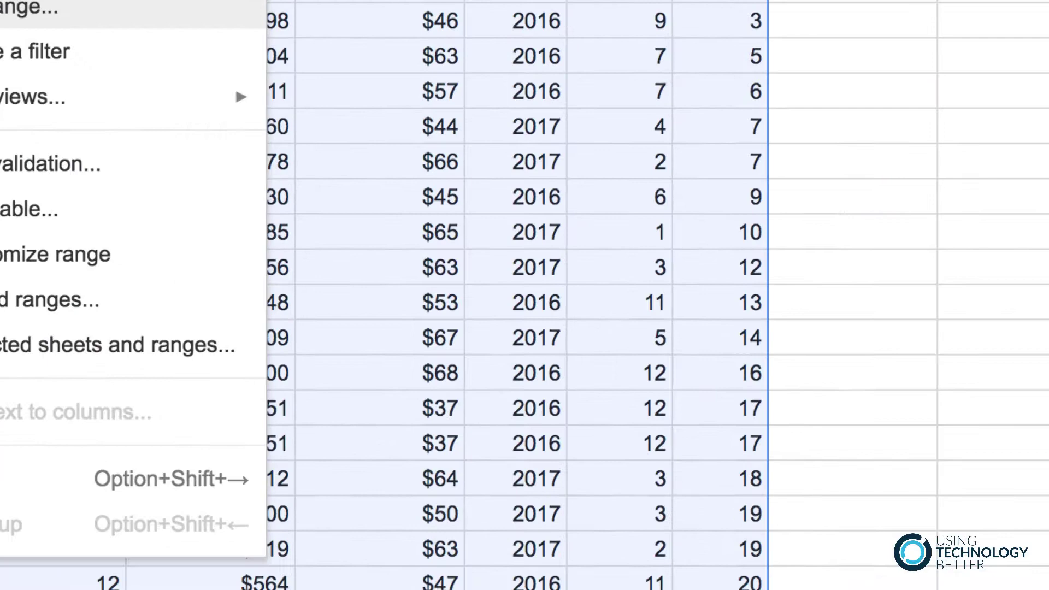
{"action": "left_click", "coordinate": [386, 224]}
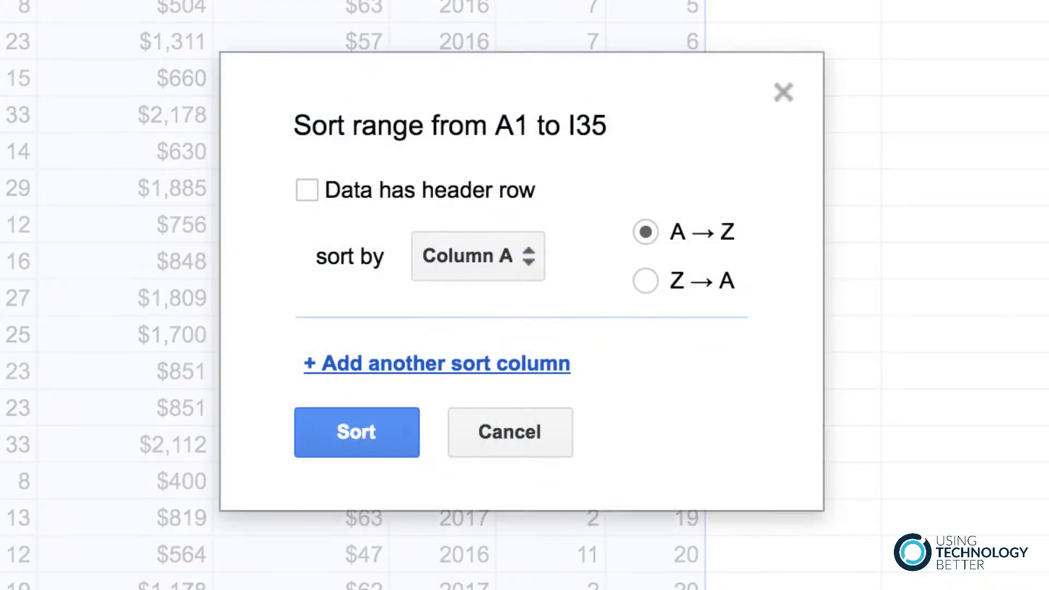
{"action": "left_click", "coordinate": [306, 195]}
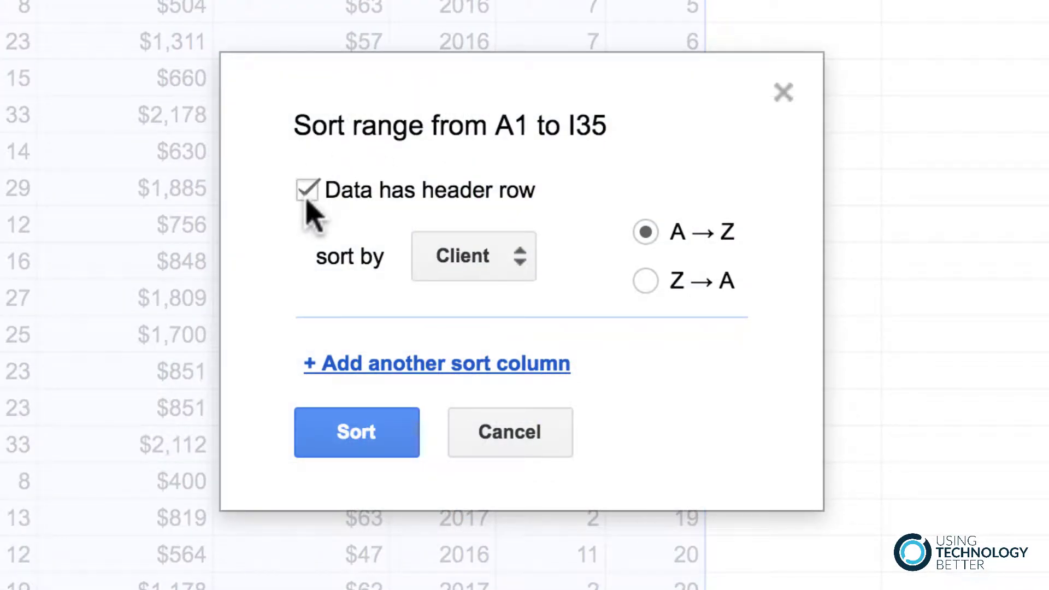
{"action": "left_click", "coordinate": [456, 263]}
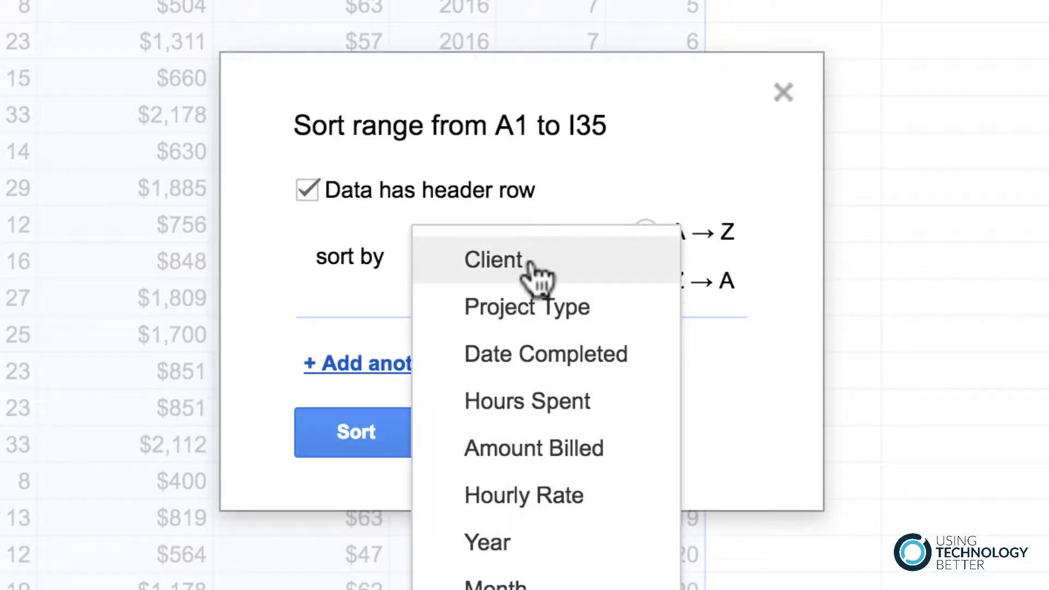
{"action": "left_click", "coordinate": [487, 314]}
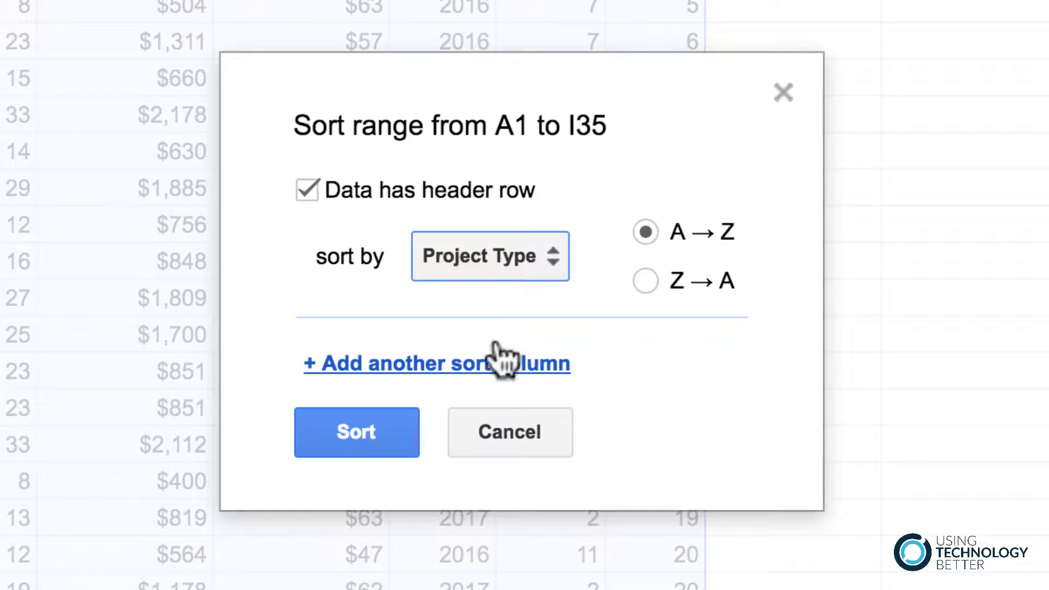
{"action": "left_click", "coordinate": [357, 432]}
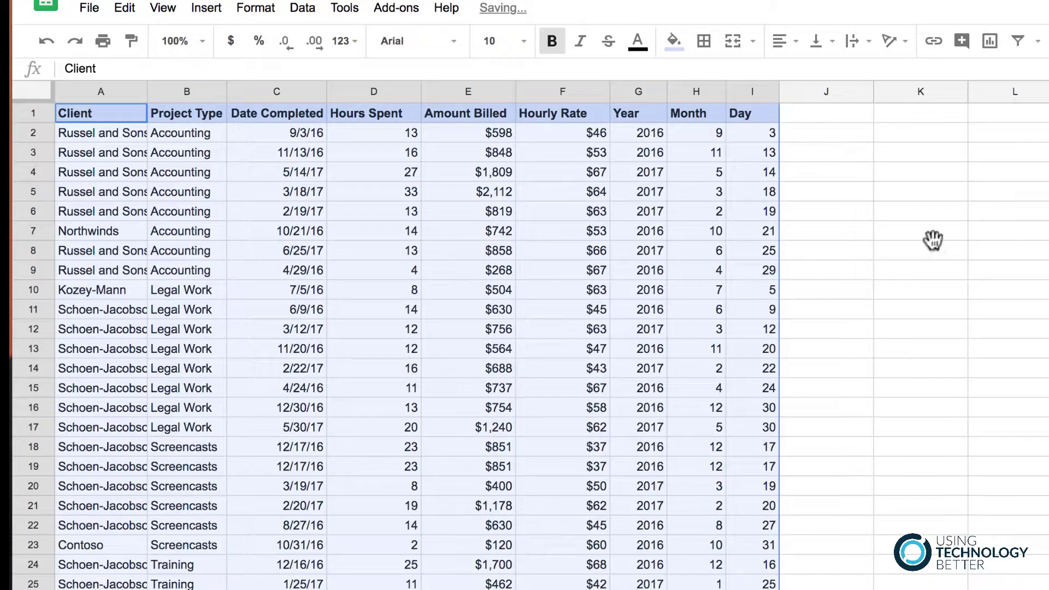
{"action": "left_click", "coordinate": [933, 239]}
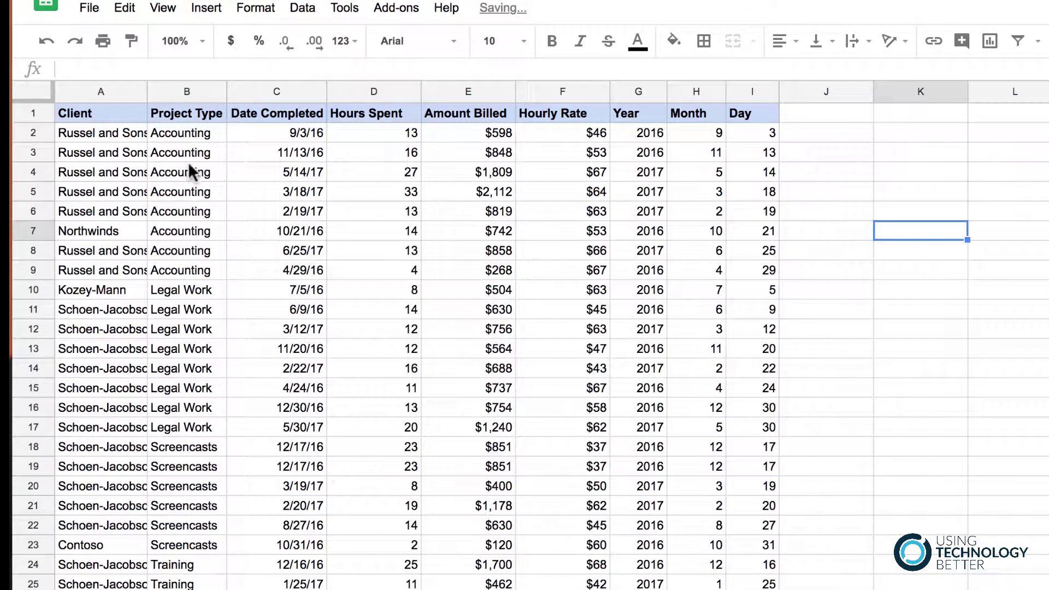
{"action": "scroll", "coordinate": [187, 212], "scroll_direction": "down", "scroll_amount": 5}
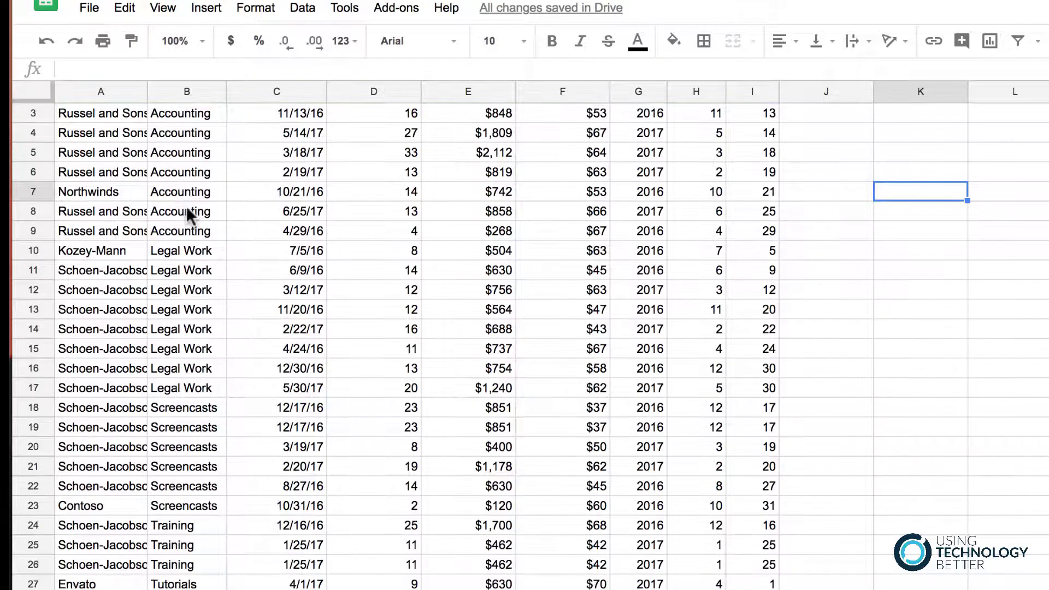
{"action": "scroll", "coordinate": [187, 210], "scroll_direction": "up", "scroll_amount": 5}
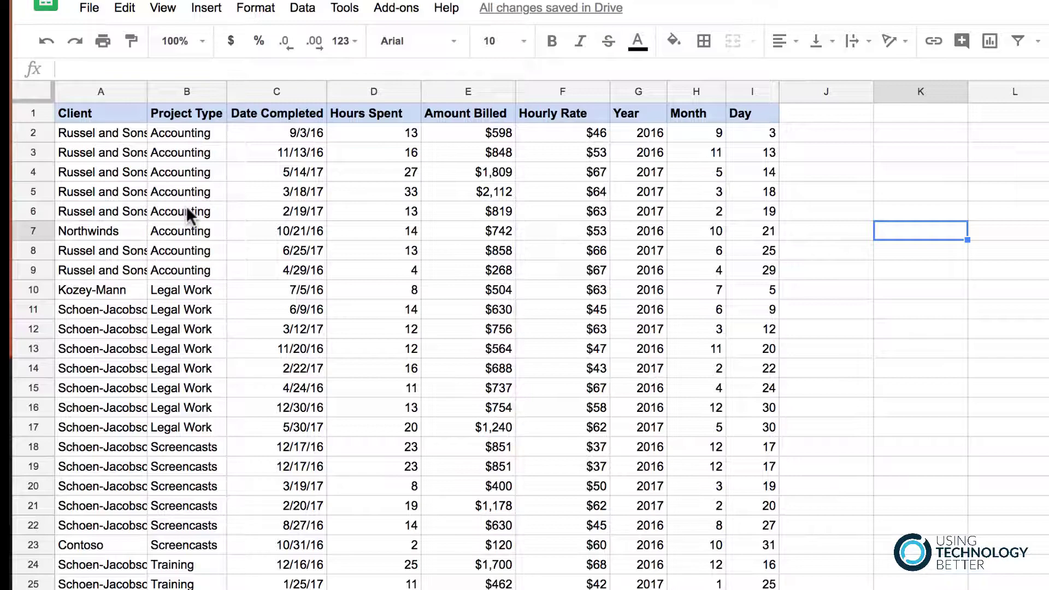
{"action": "left_click", "coordinate": [302, 7]}
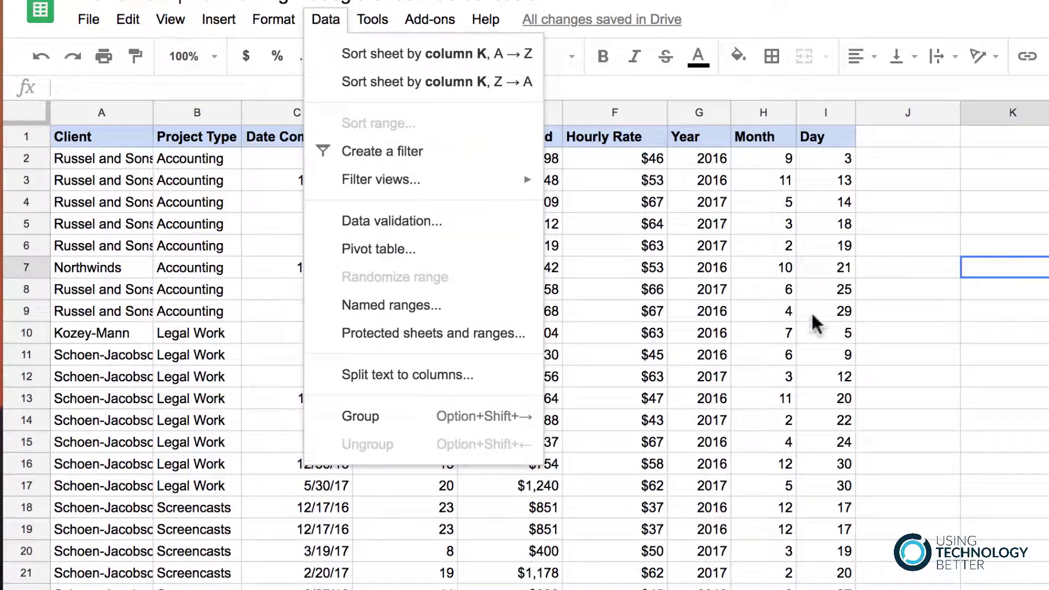
{"action": "left_click", "coordinate": [913, 320]}
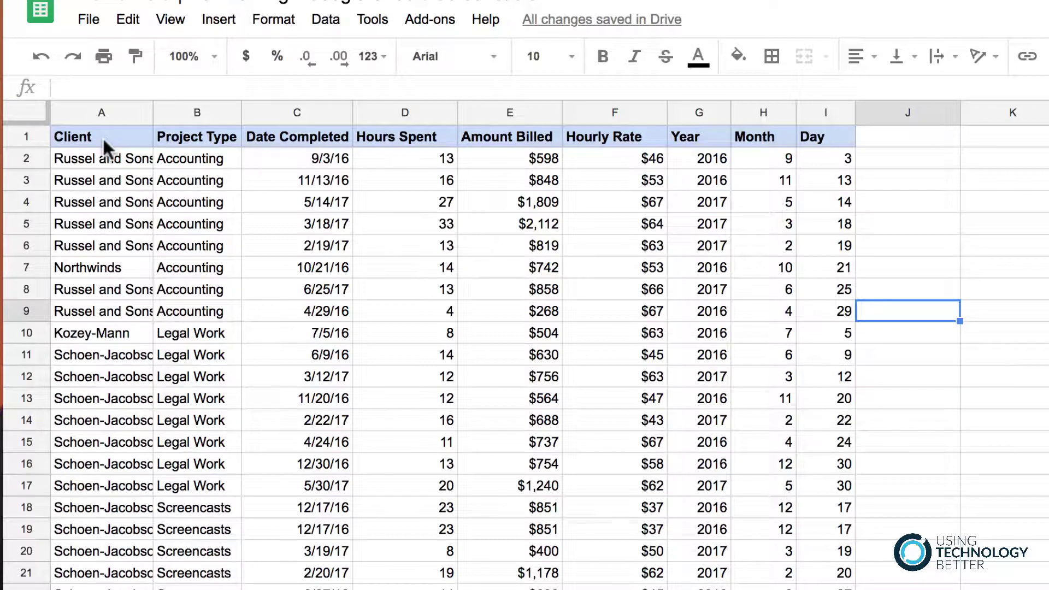
Turn on a filter for the data table in the range A1:I35, including the heading row.
{"action": "left_click_drag", "start_coordinate": [107, 146], "coordinate": [843, 549]}
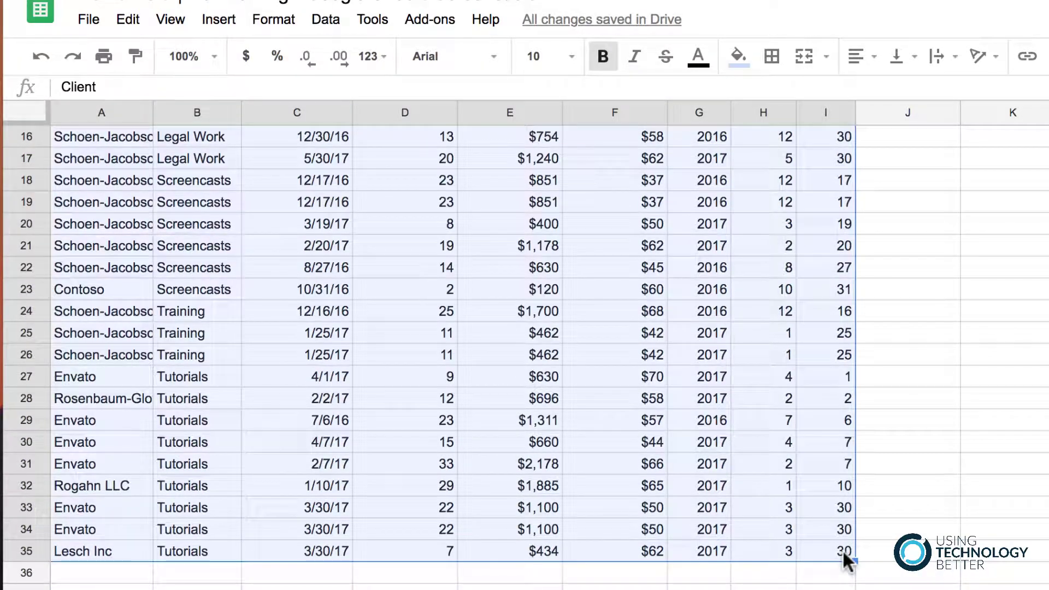
{"action": "scroll", "coordinate": [843, 551], "scroll_direction": "up", "scroll_amount": 4}
{"action": "scroll", "coordinate": [843, 552], "scroll_direction": "up", "scroll_amount": 2}
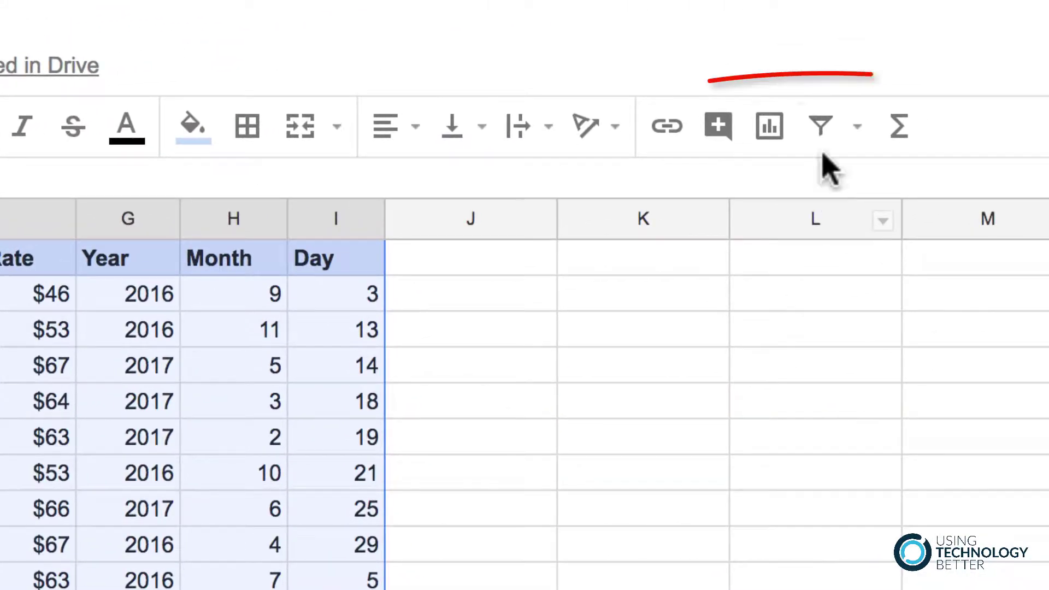
{"action": "left_click", "coordinate": [821, 134]}
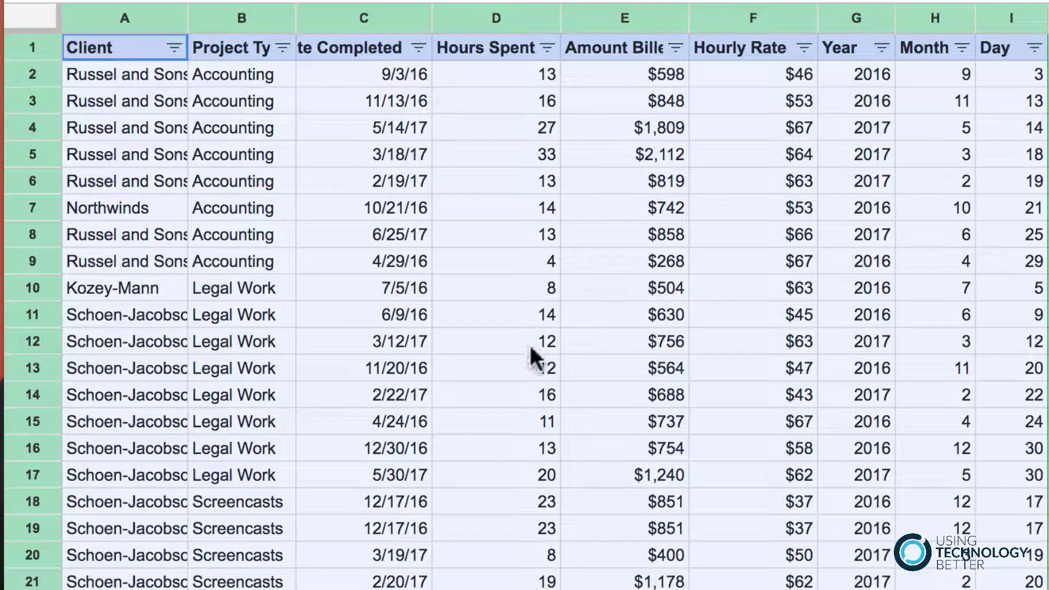
{"action": "scroll", "coordinate": [530, 344], "scroll_direction": "down", "scroll_amount": 2}
{"action": "scroll", "coordinate": [528, 343], "scroll_direction": "up", "scroll_amount": 2}
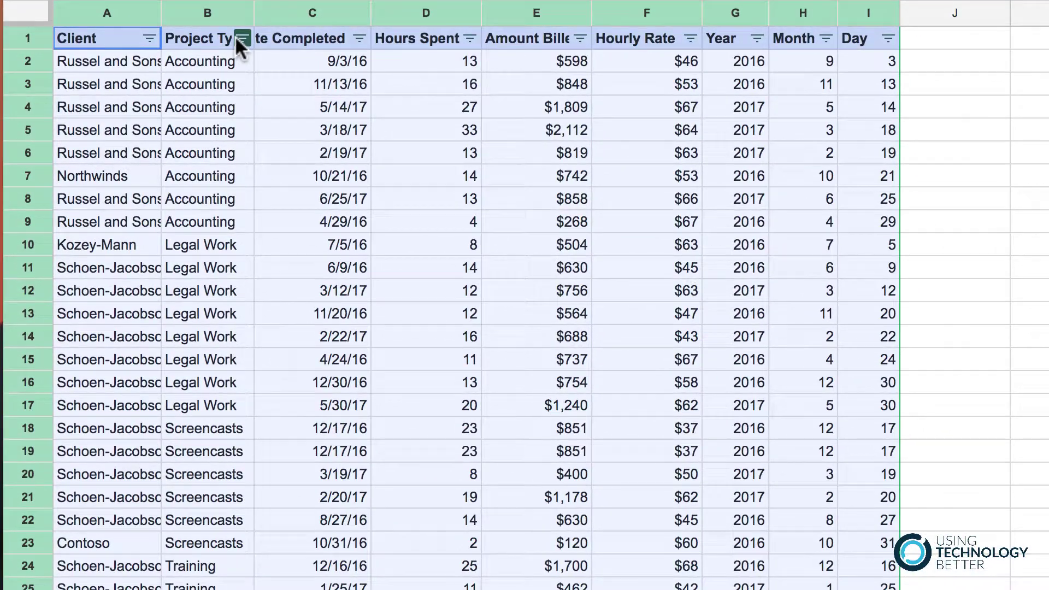
Filter the Project Type column to only Screencasts, and turn the filter off after viewing the matching records.
{"action": "left_click", "coordinate": [241, 38]}
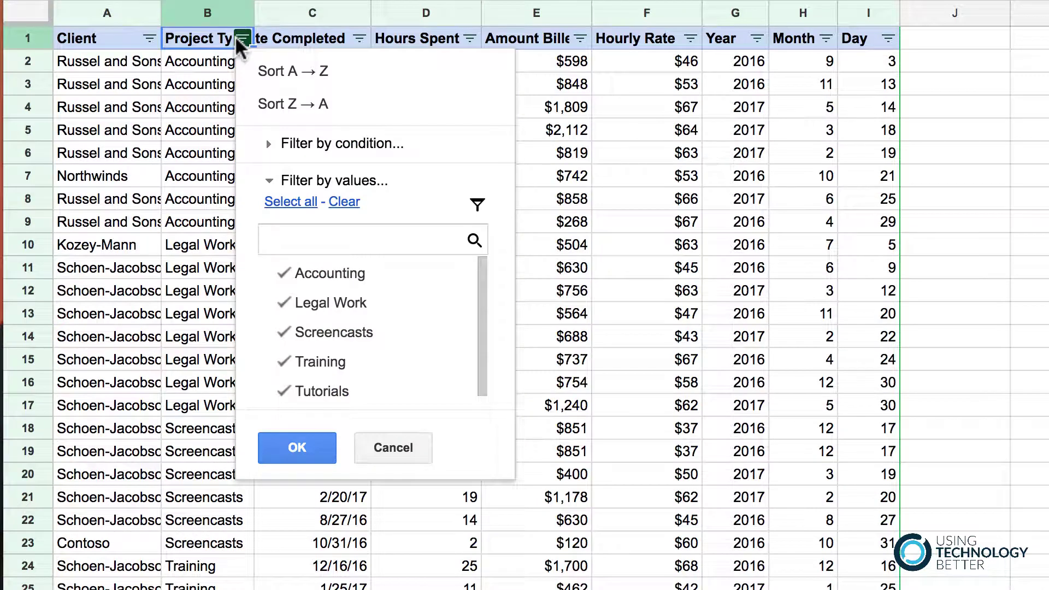
{"action": "left_click", "coordinate": [346, 202]}
{"action": "left_click", "coordinate": [306, 335]}
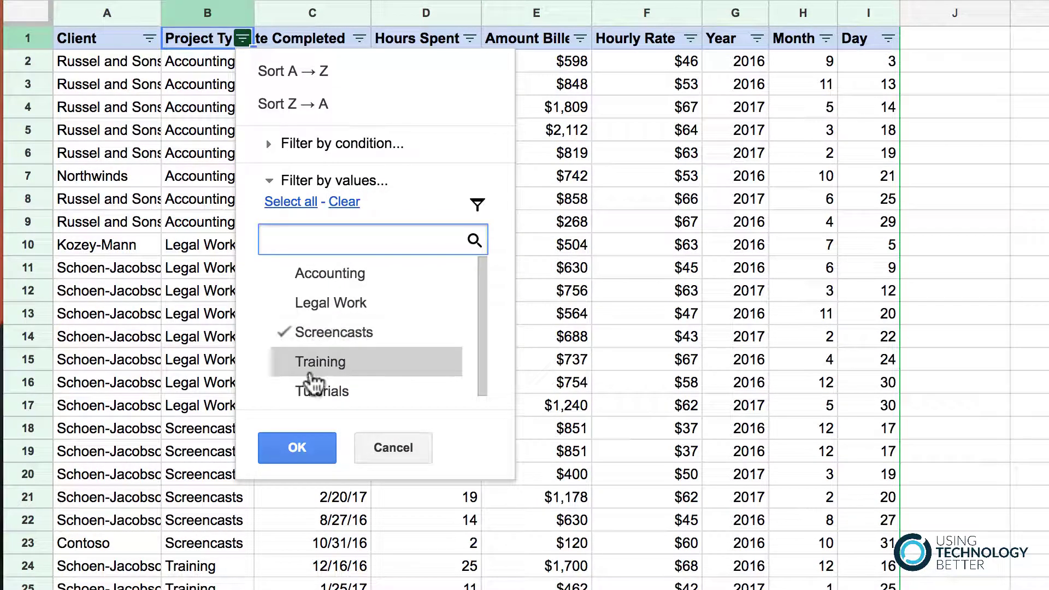
{"action": "left_click", "coordinate": [303, 447]}
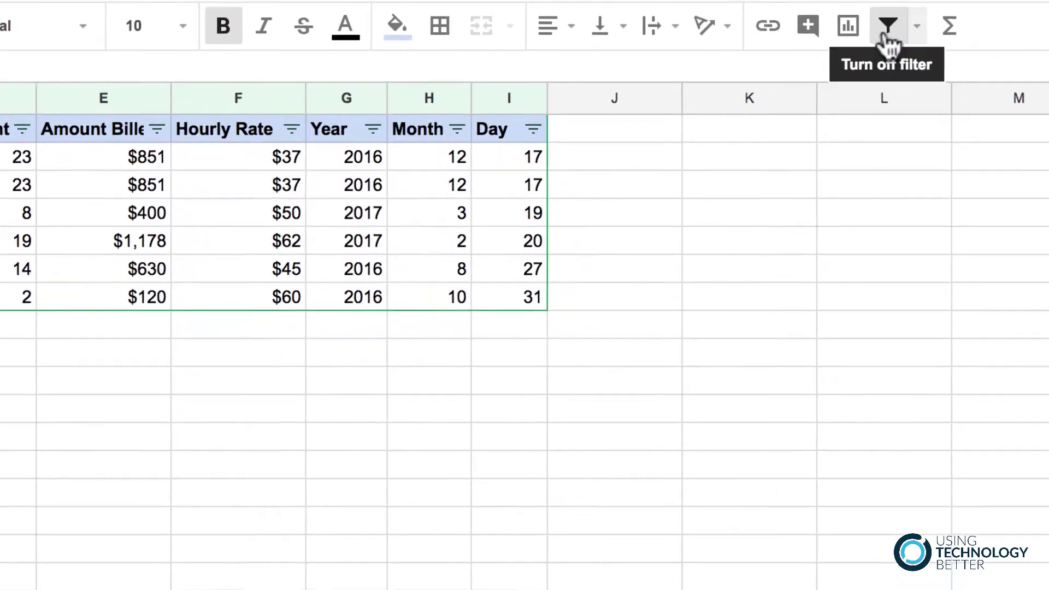
{"action": "left_click", "coordinate": [886, 26]}
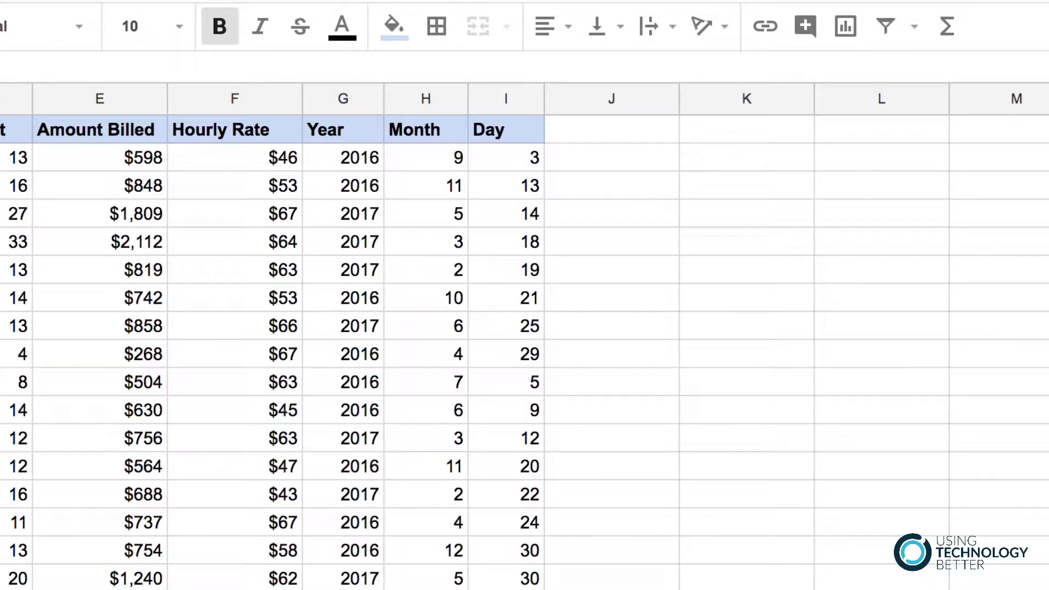
Create a new filter view covering the data in columns A to I and name it Screencasts.
{"action": "key", "text": "ctrl+a"}
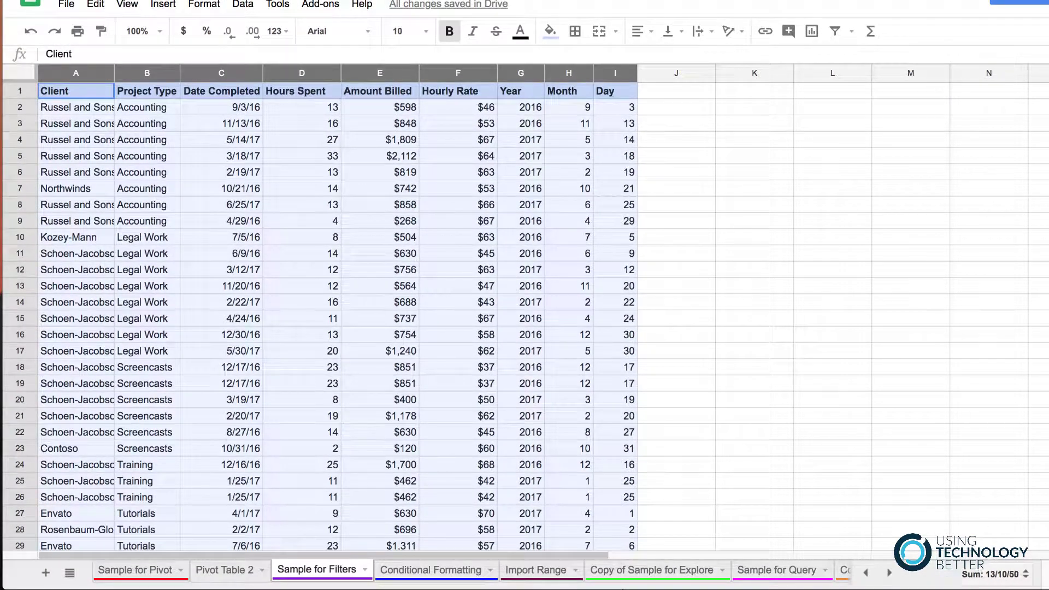
{"action": "scroll", "coordinate": [626, 528], "scroll_direction": "down", "scroll_amount": 3}
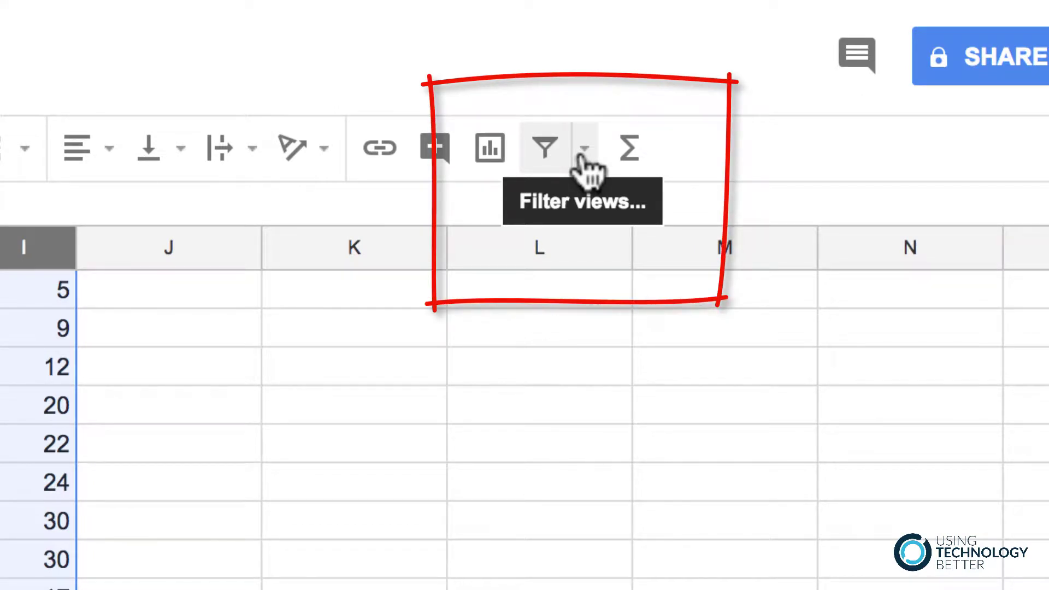
{"action": "left_click", "coordinate": [584, 148]}
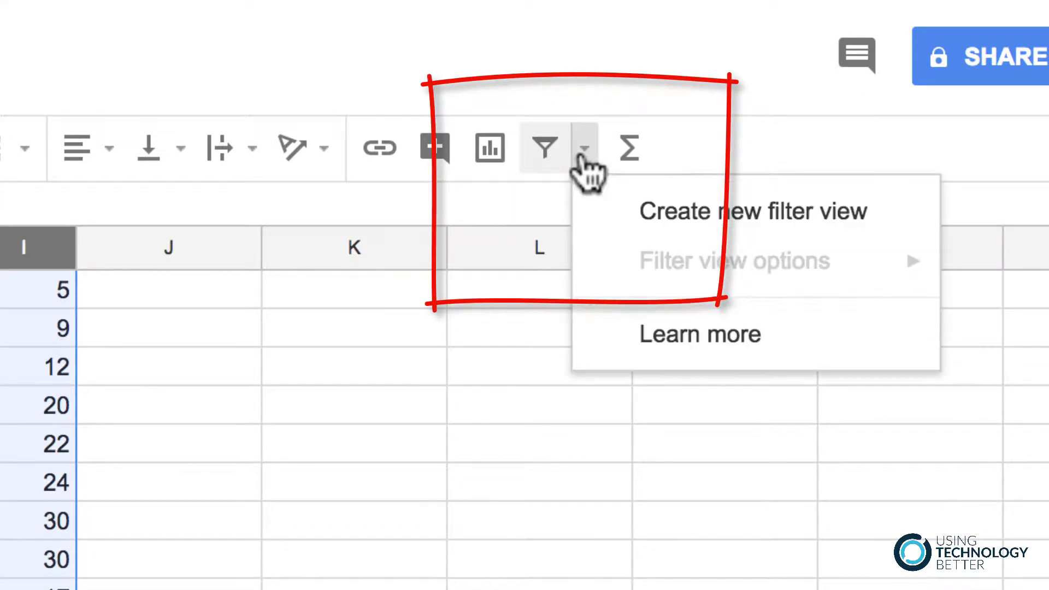
{"action": "left_click", "coordinate": [707, 219]}
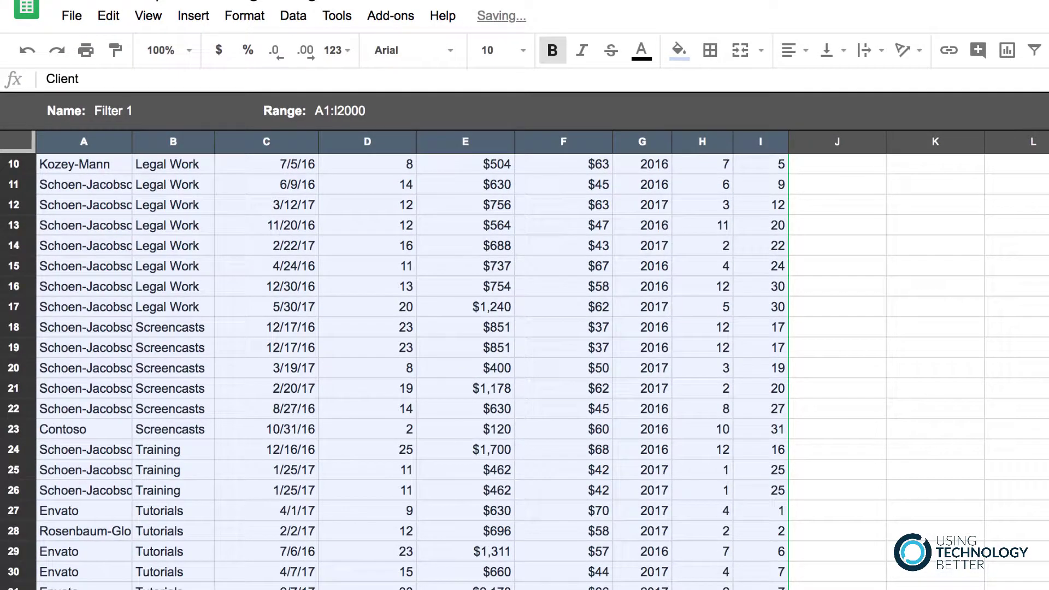
{"action": "left_click", "coordinate": [126, 111]}
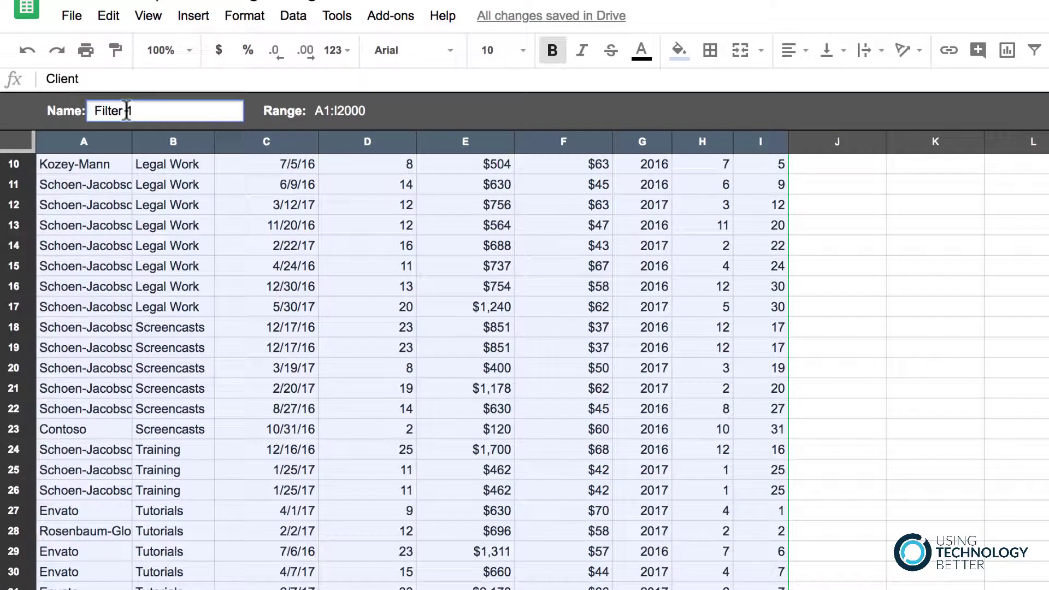
{"action": "triple_click", "coordinate": [126, 111]}
{"action": "type", "text": "Screencasts"}
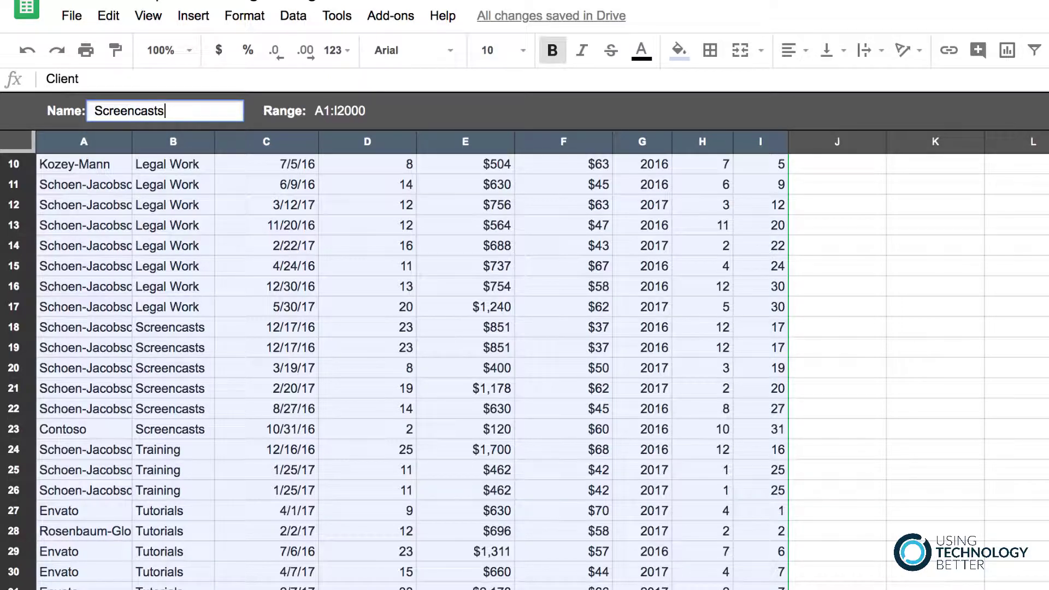
{"action": "left_click", "coordinate": [188, 161]}
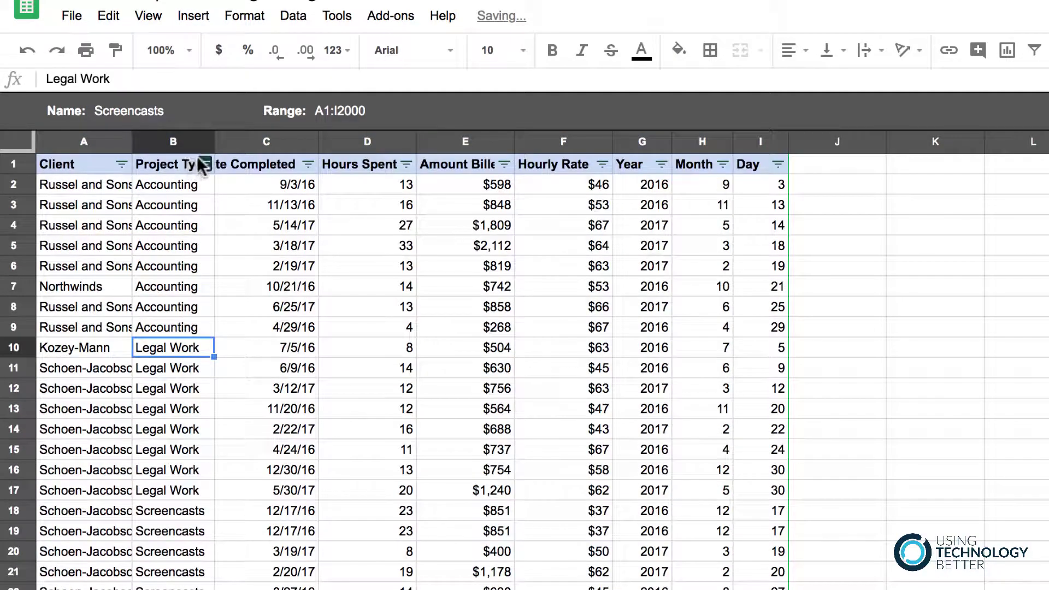
Limit the filter view's Project Type column to the value Screencasts only.
{"action": "left_click", "coordinate": [201, 163]}
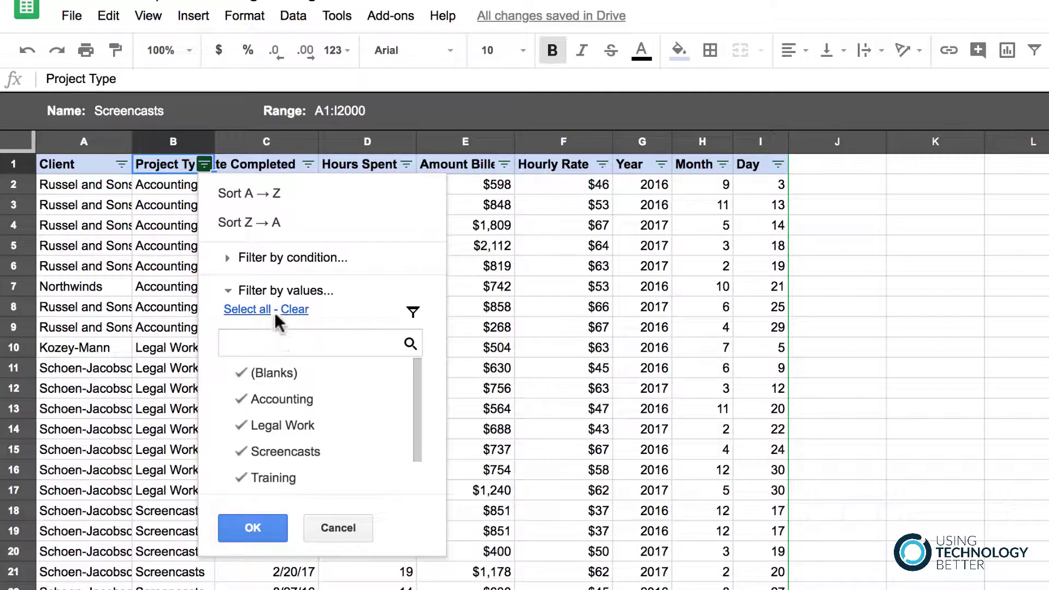
{"action": "left_click", "coordinate": [295, 310]}
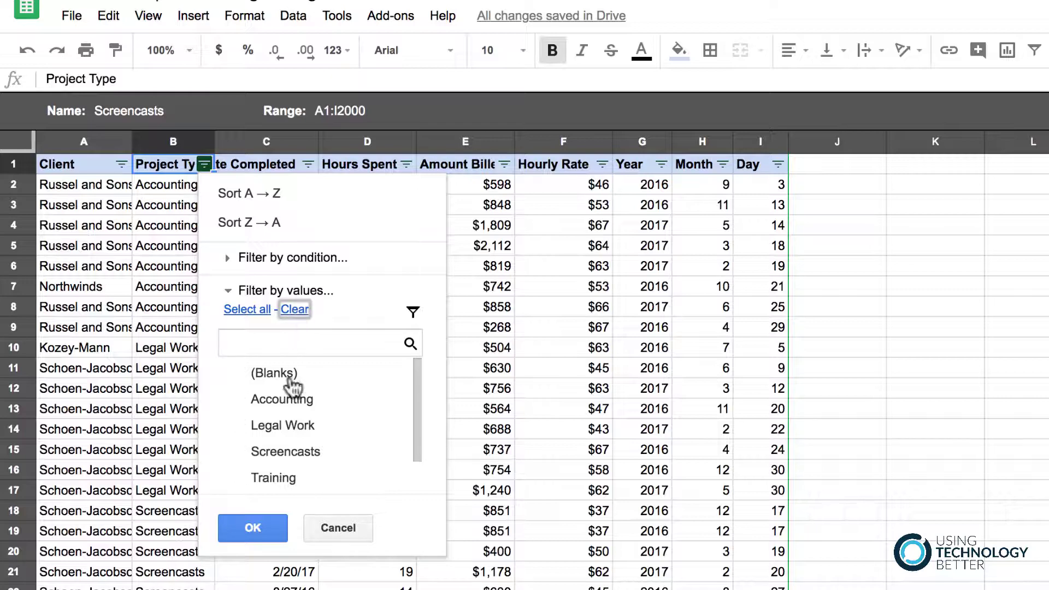
{"action": "left_click", "coordinate": [245, 457]}
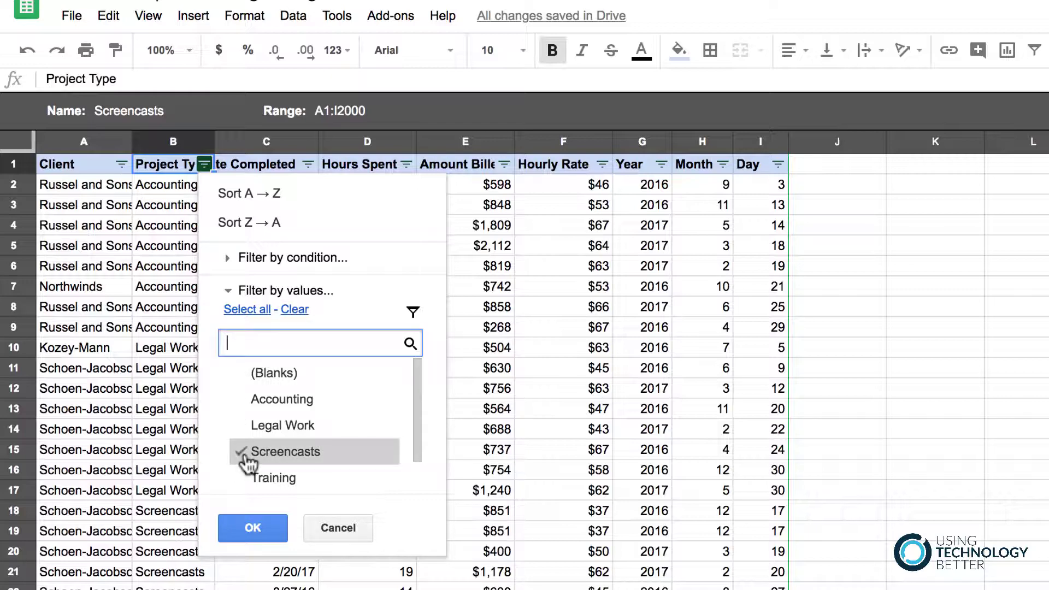
{"action": "left_click", "coordinate": [243, 524]}
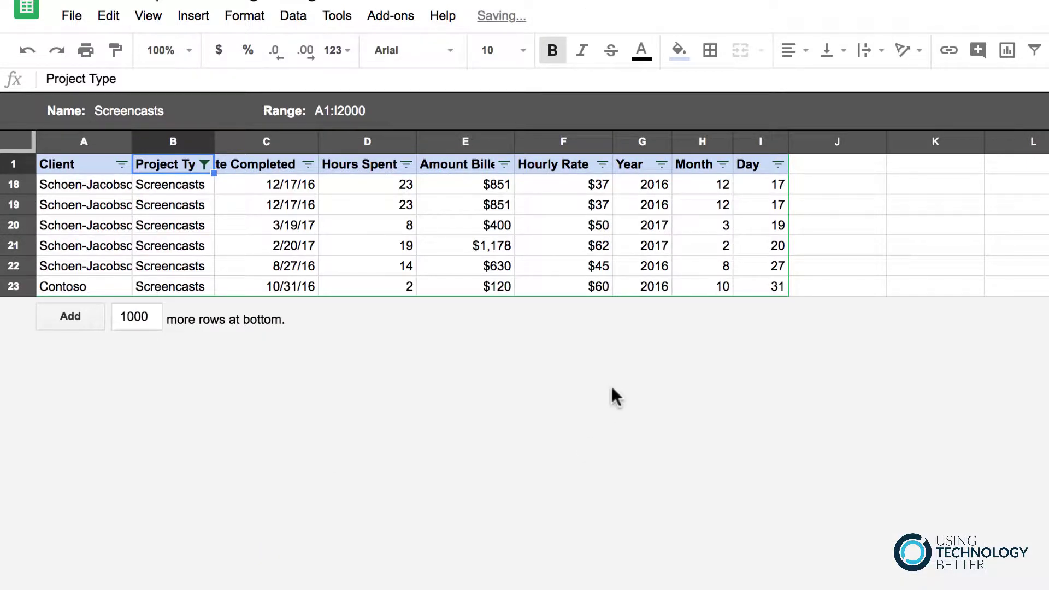
Set the active filter view to None and look over the complete list of records.
{"action": "left_click", "coordinate": [1035, 51]}
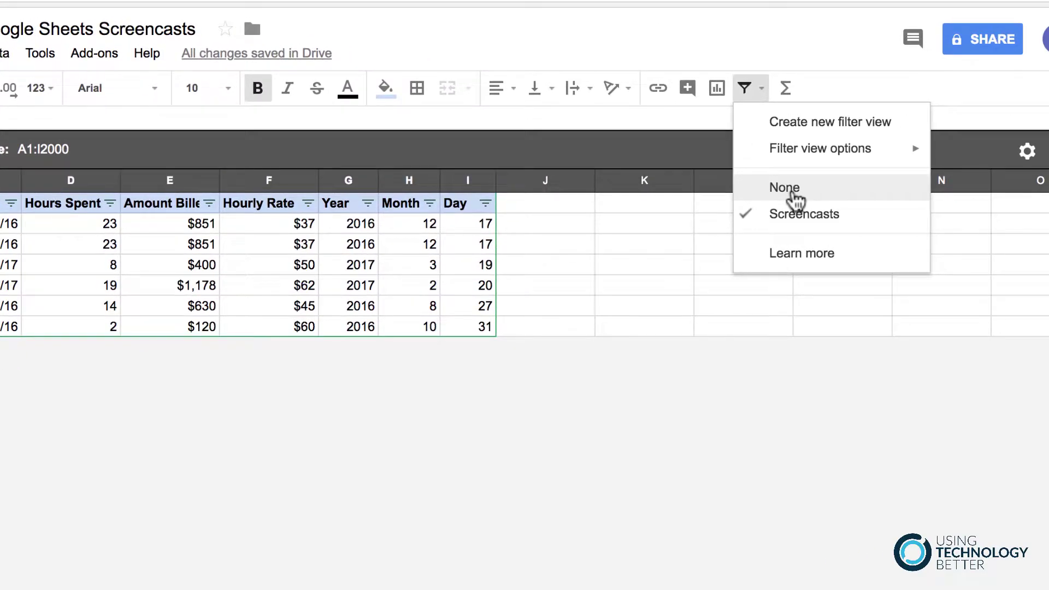
{"action": "left_click", "coordinate": [793, 194]}
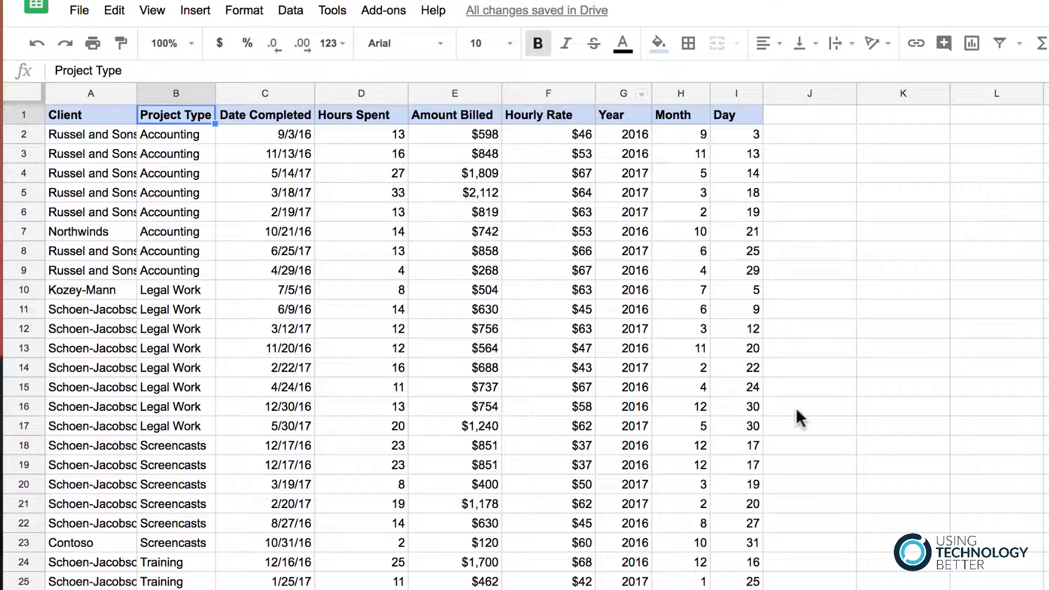
{"action": "scroll", "coordinate": [444, 437], "scroll_direction": "down", "scroll_amount": 2}
{"action": "scroll", "coordinate": [444, 438], "scroll_direction": "up", "scroll_amount": 2}
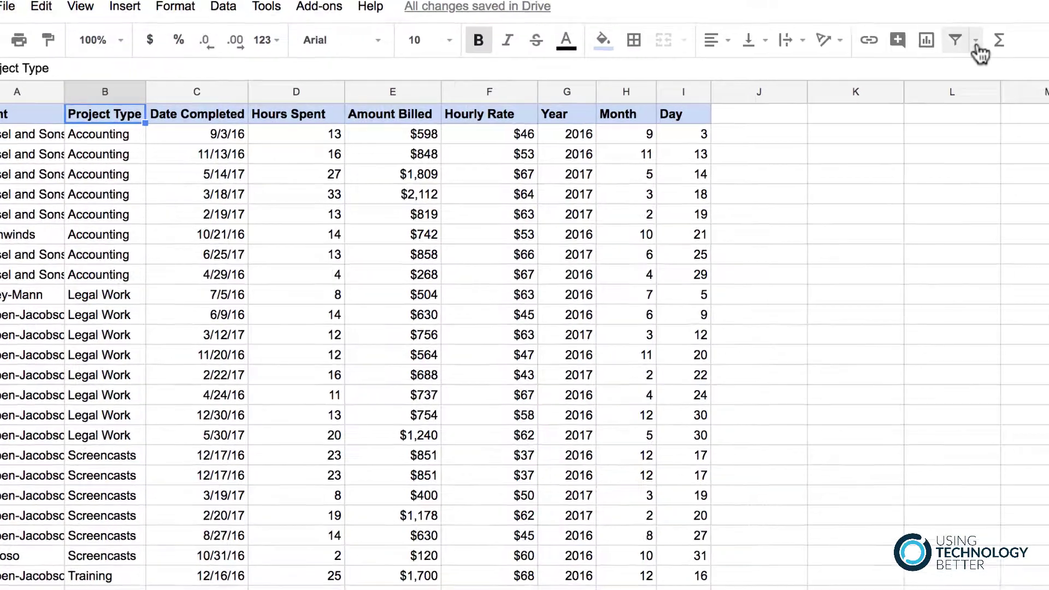
Reapply the saved Screencasts filter view and switch back to None.
{"action": "left_click", "coordinate": [976, 42]}
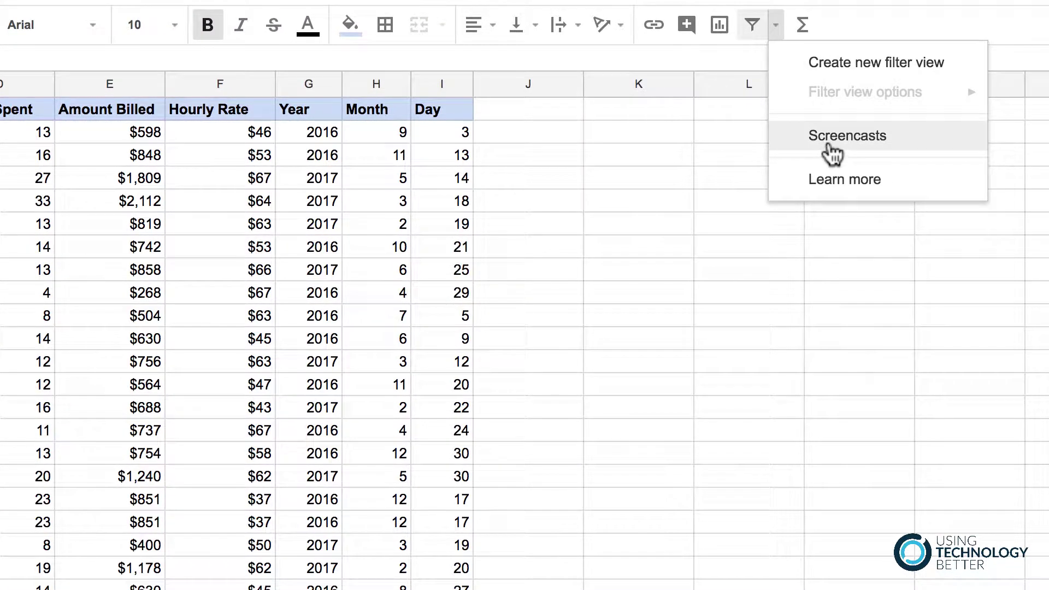
{"action": "left_click", "coordinate": [829, 147]}
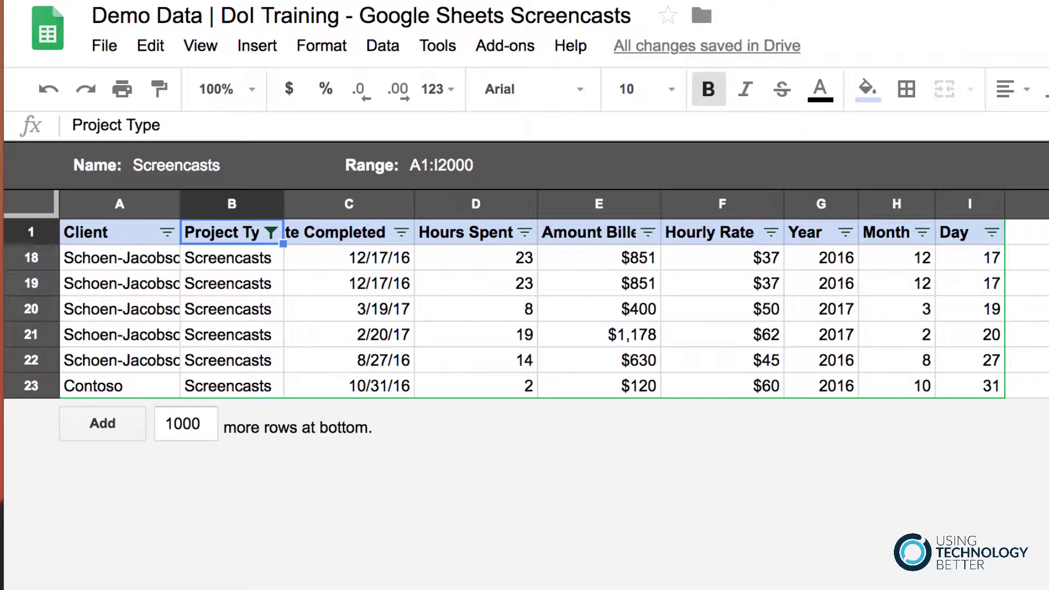
{"action": "left_click", "coordinate": [826, 85]}
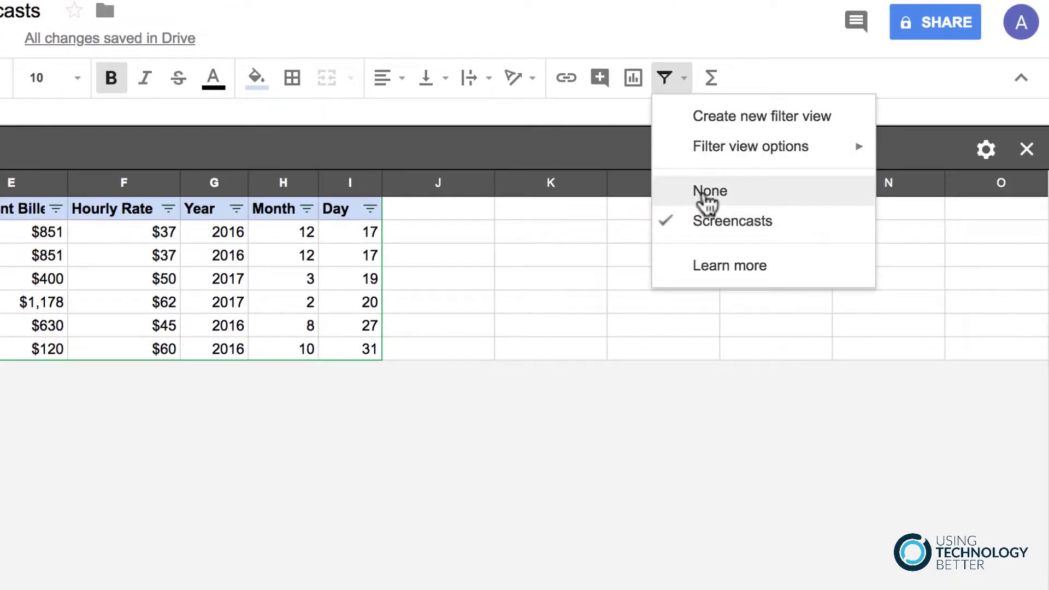
{"action": "left_click", "coordinate": [706, 197]}
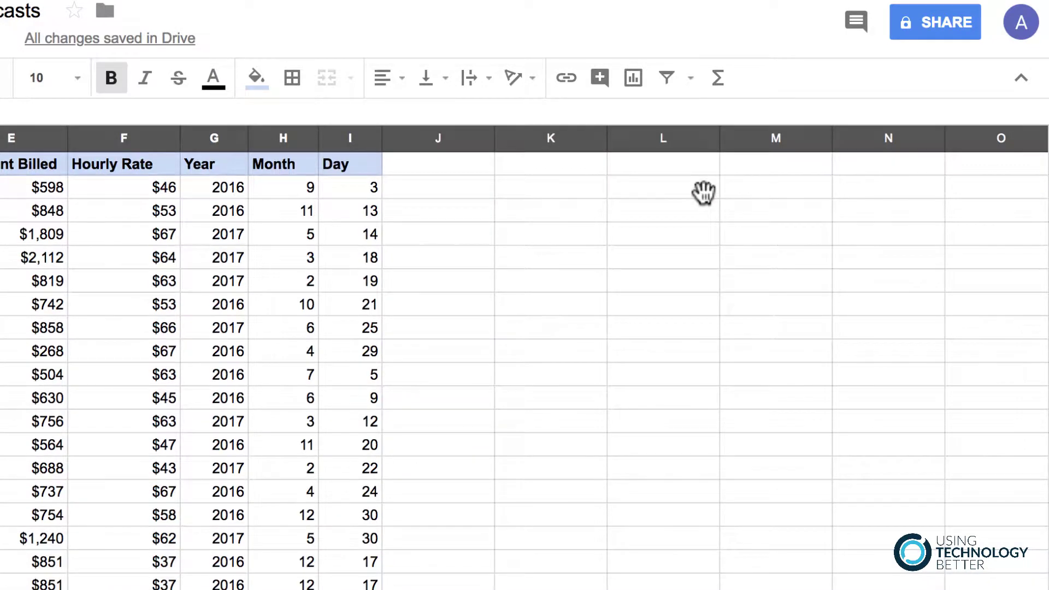
Bring up the Screencasts filter view once more, review the available filter view choices, and close the view.
{"action": "left_click", "coordinate": [690, 81]}
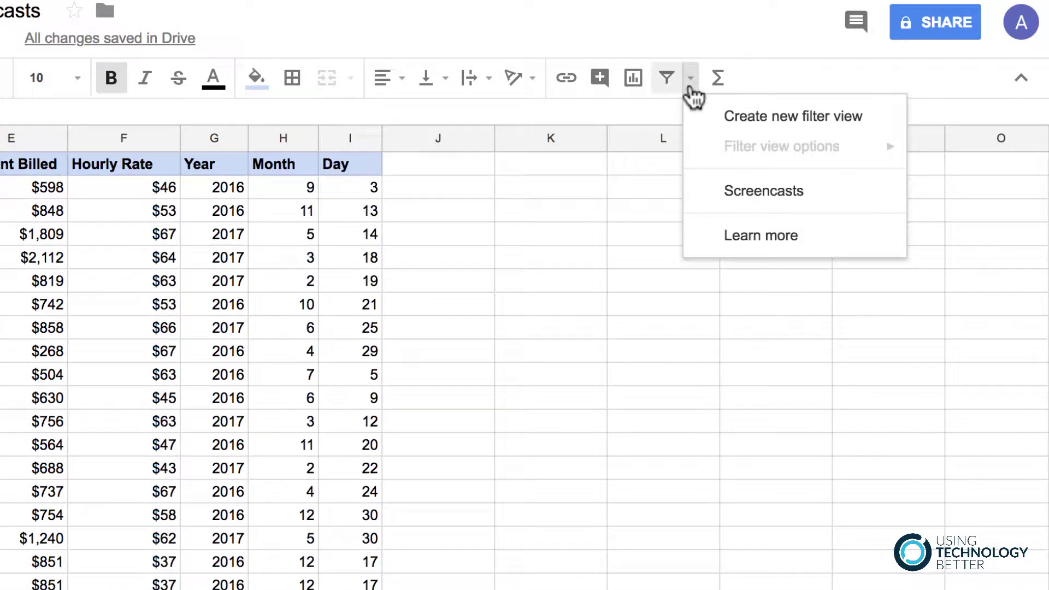
{"action": "left_click", "coordinate": [737, 199]}
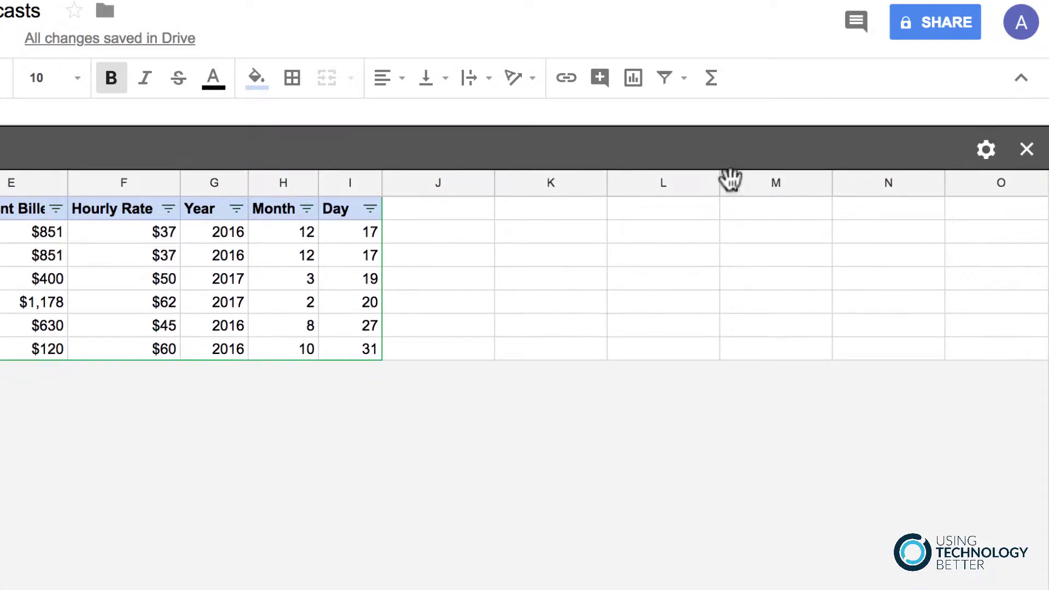
{"action": "left_click", "coordinate": [690, 86]}
{"action": "mouse_move", "coordinate": [699, 159]}
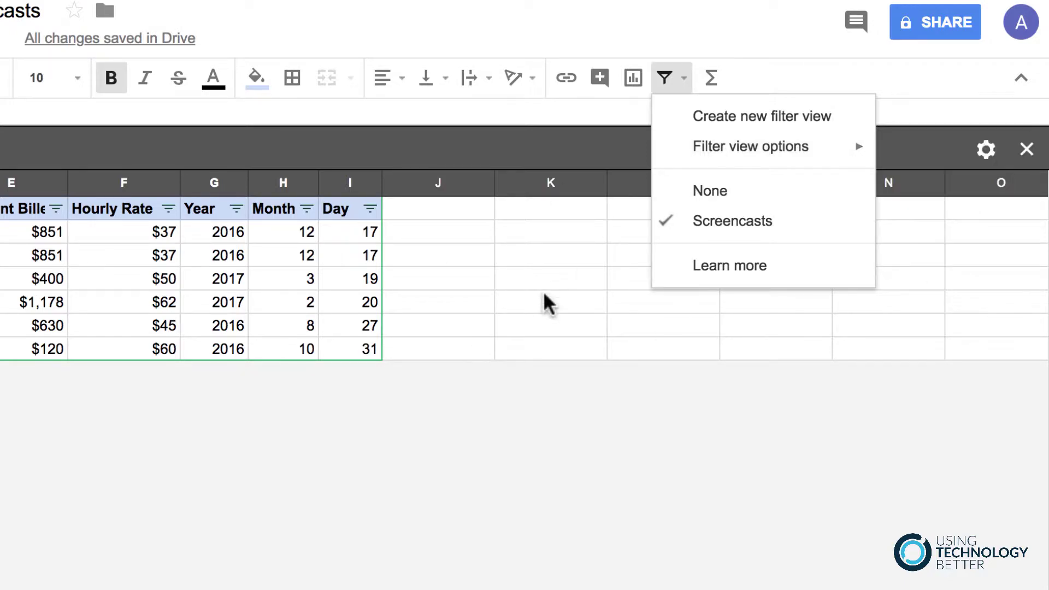
{"action": "left_click", "coordinate": [1027, 148]}
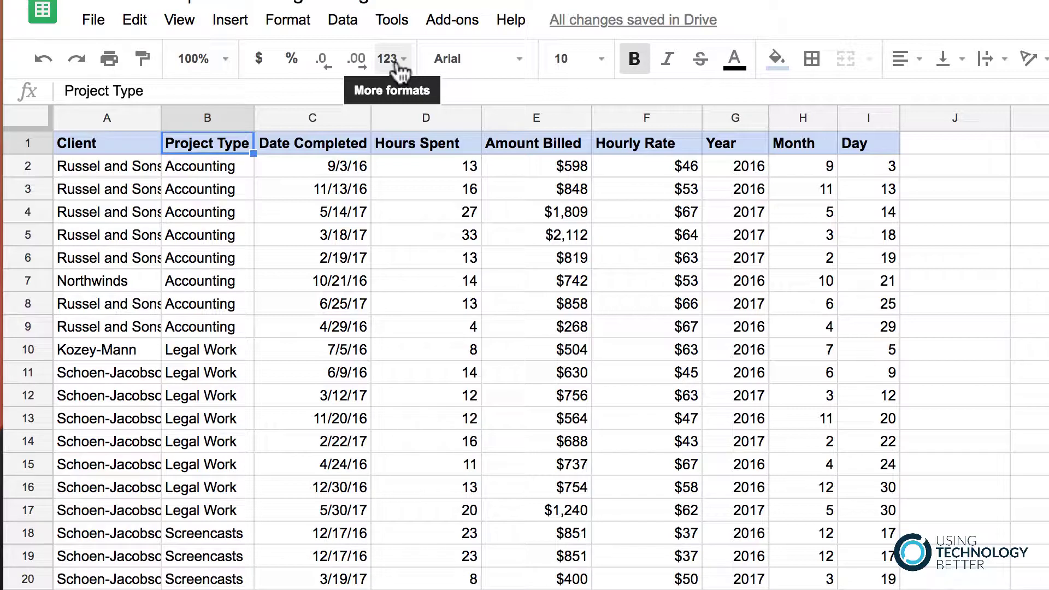
Select the first completion date in C2 and save the spreadsheet settings with Australia as the locale.
{"action": "left_click", "coordinate": [329, 173]}
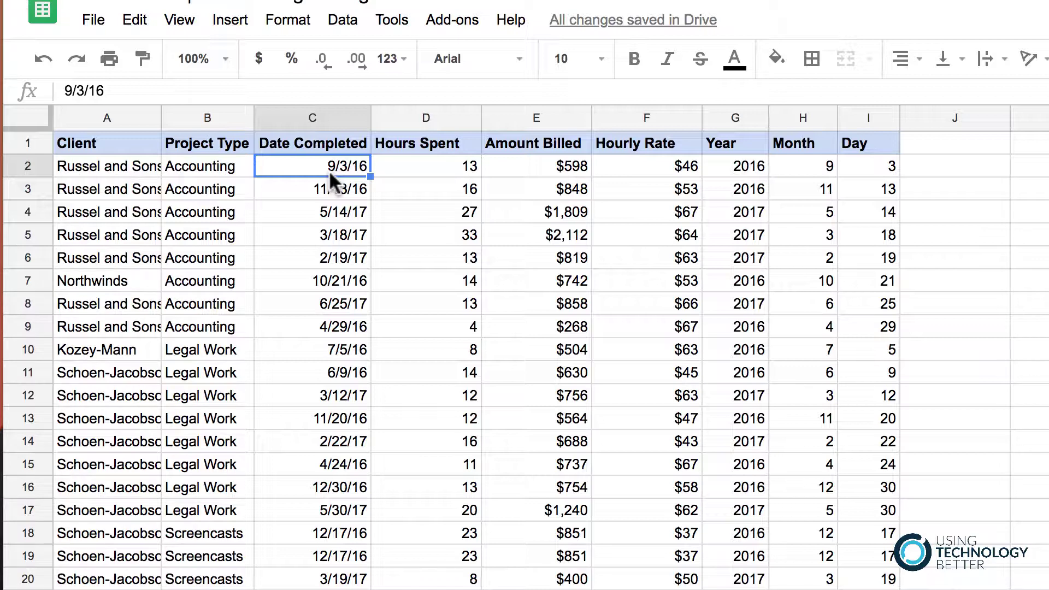
{"action": "left_click", "coordinate": [95, 21]}
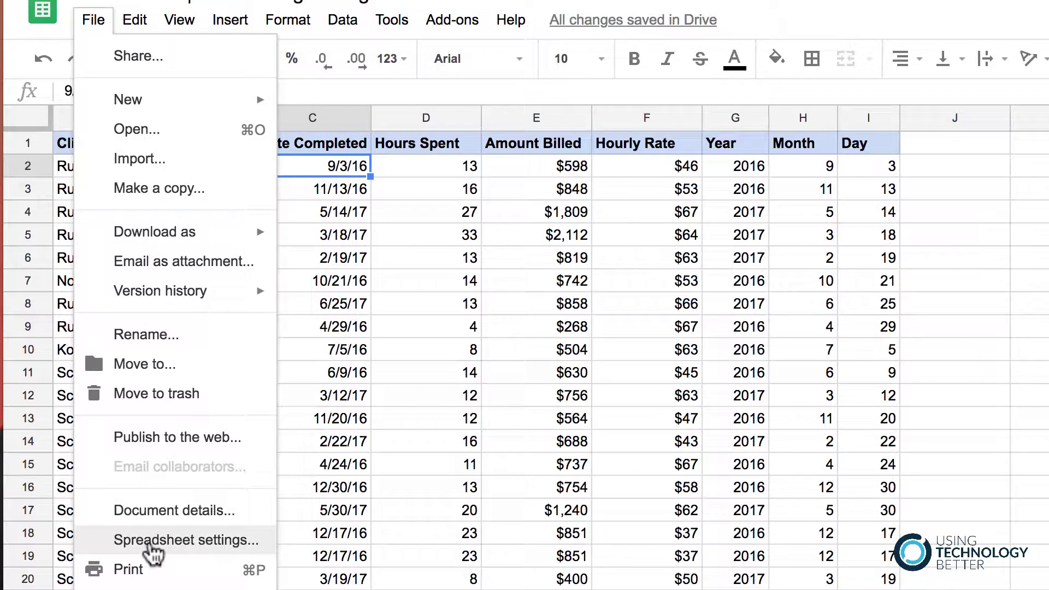
{"action": "left_click", "coordinate": [153, 546]}
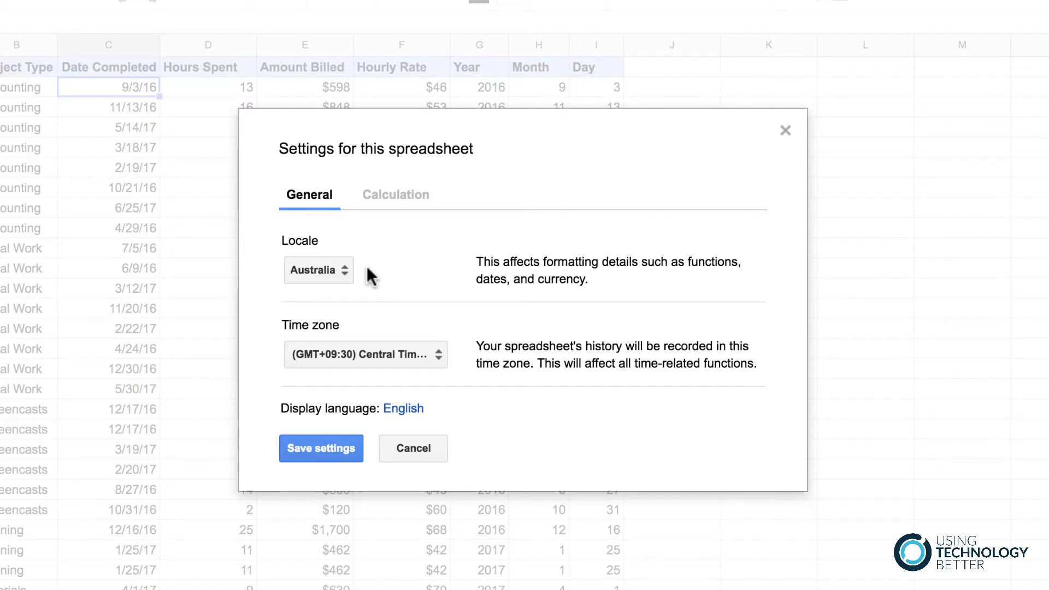
{"action": "left_click", "coordinate": [324, 441]}
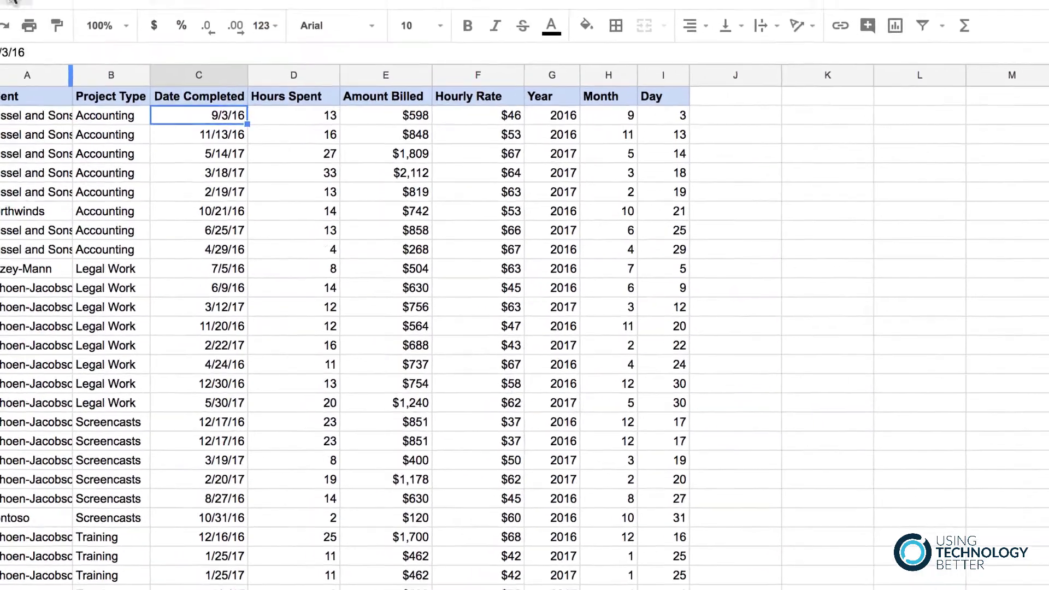
Open the spreadsheet settings again.
{"action": "left_click", "coordinate": [74, 14]}
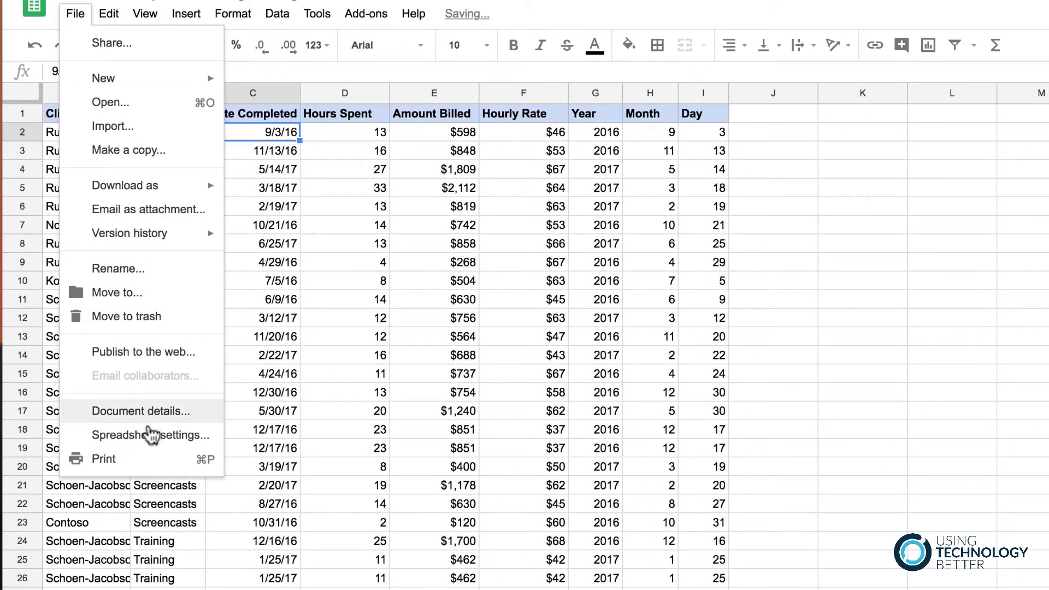